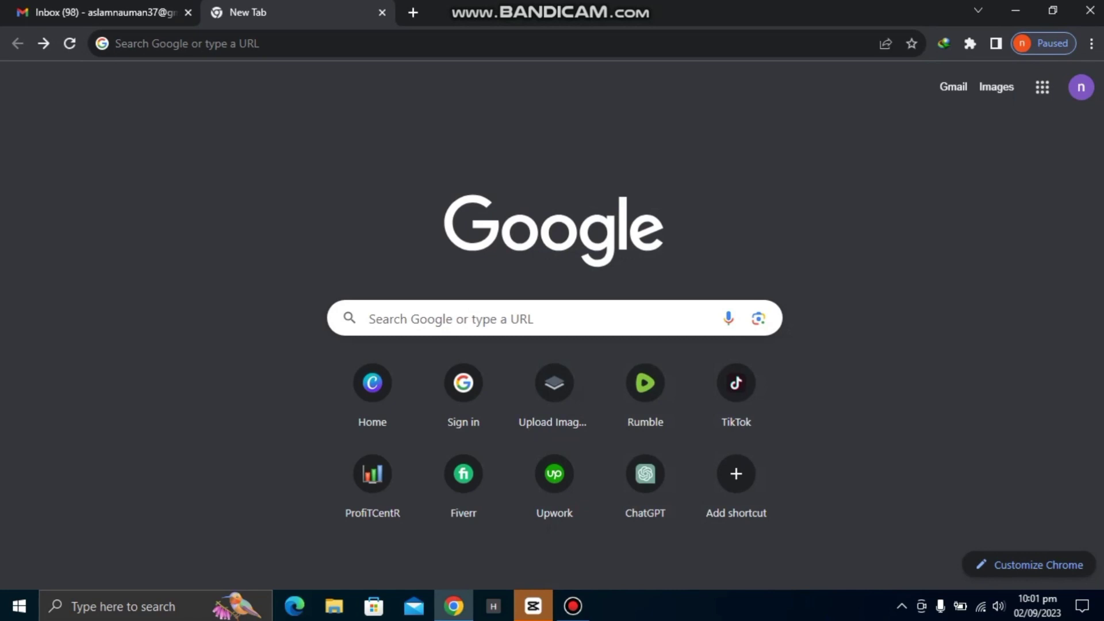
Search Google for 'latium' and open the Latium - Bitcoin Freelance Marketplace site.
key("ctrl+l")
key("Down")
key("Down")
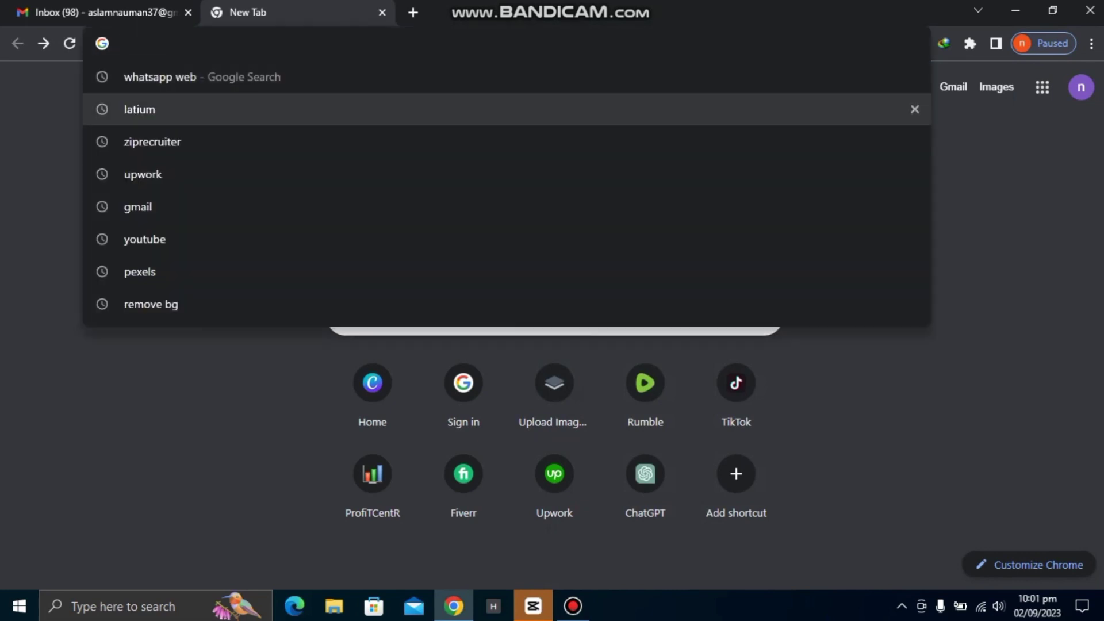
key("Return")
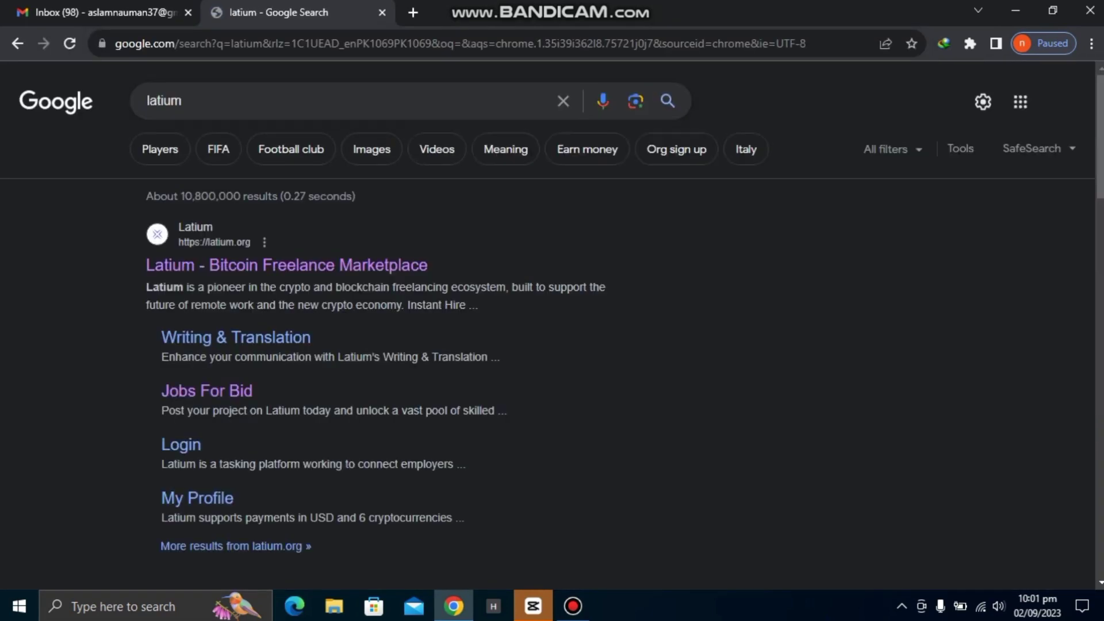
left_click(286, 265)
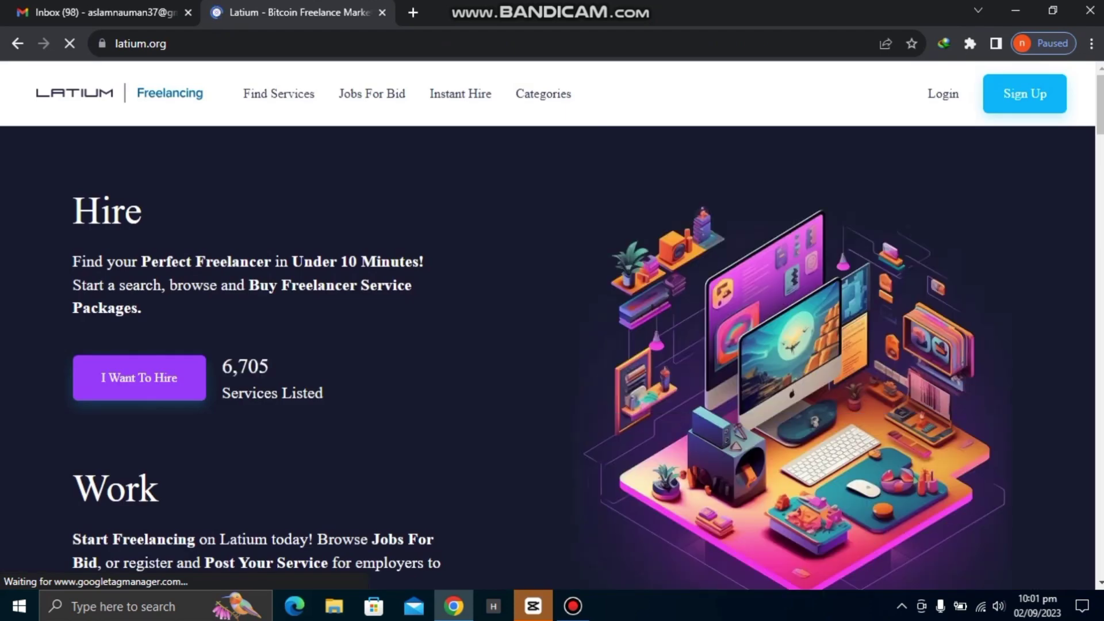
Scroll through the Latium home page, then bring up the Sign Up dialog.
scroll(547, 357, "down", 5)
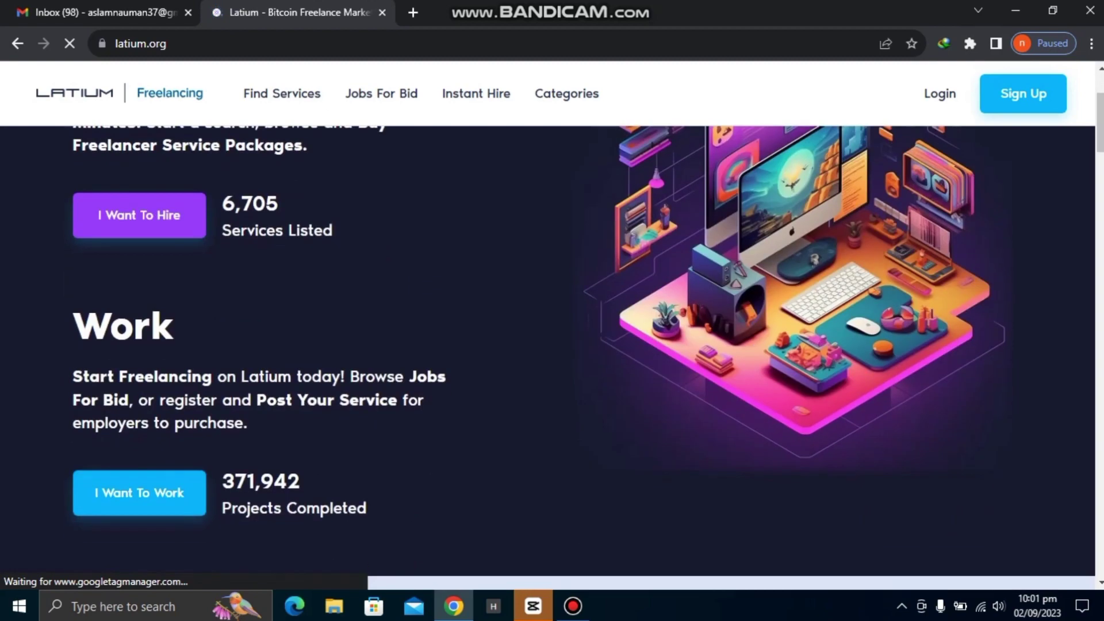
scroll(547, 357, "down", 10)
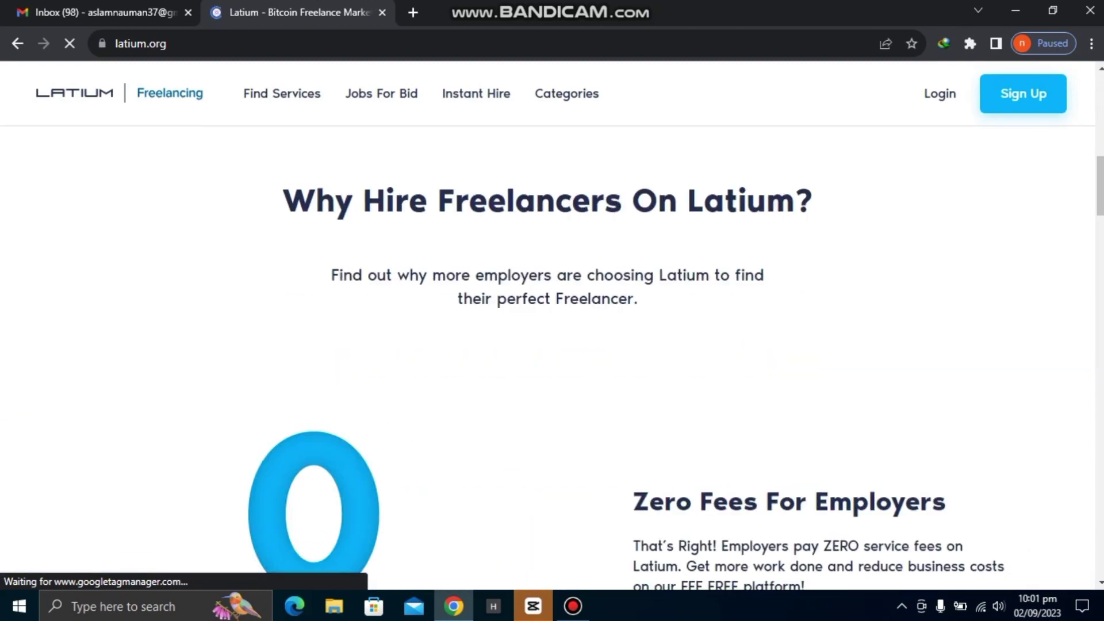
scroll(548, 357, "down", 3)
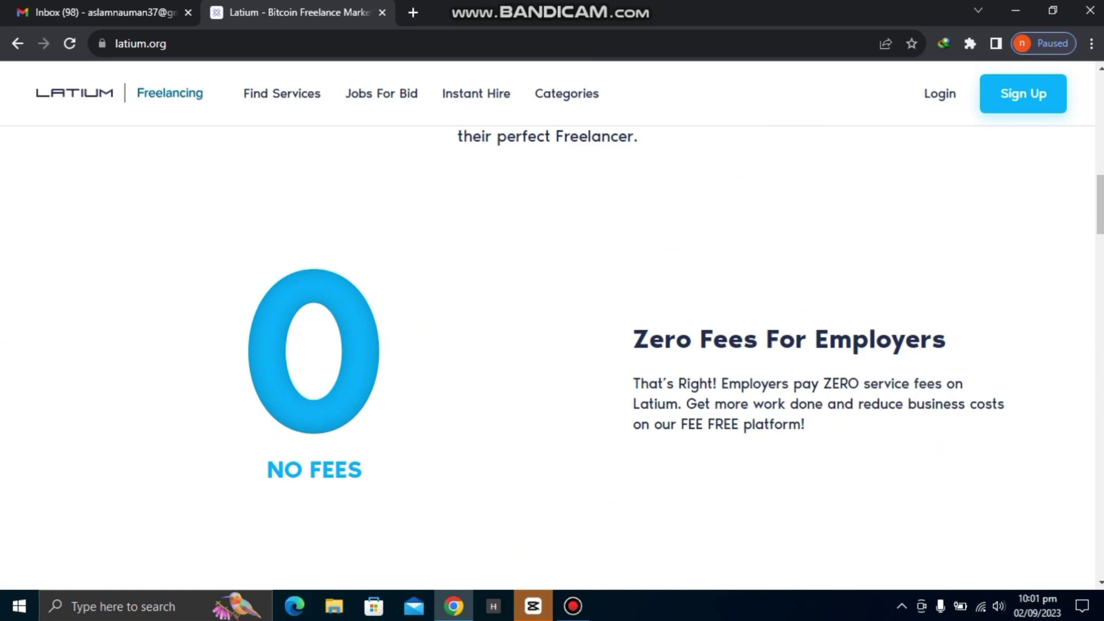
scroll(548, 357, "down", 6)
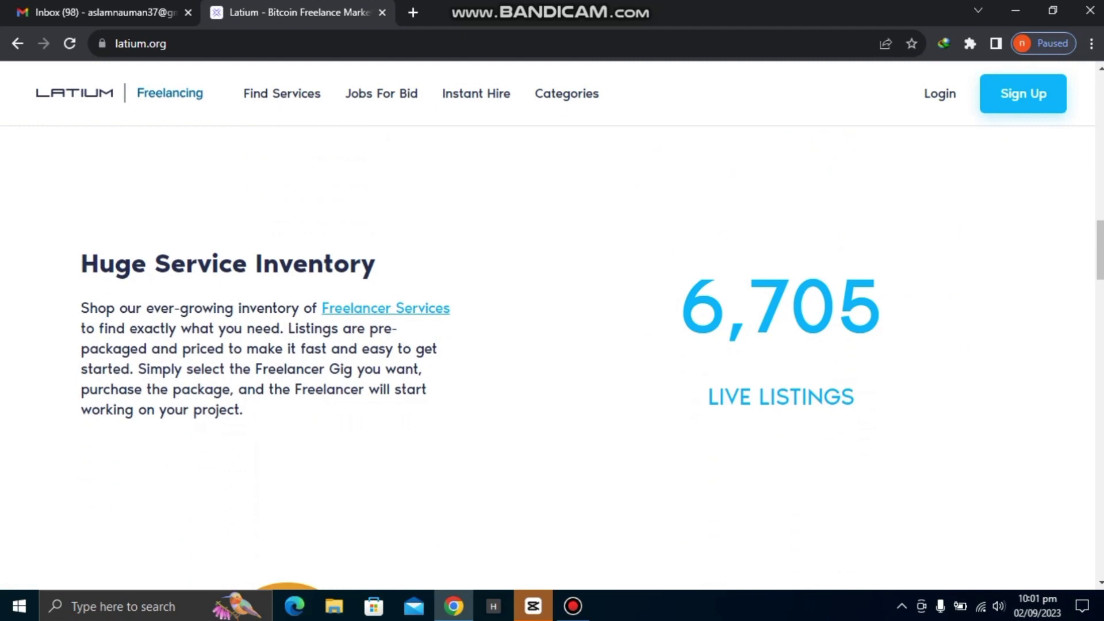
scroll(547, 356, "up", 12)
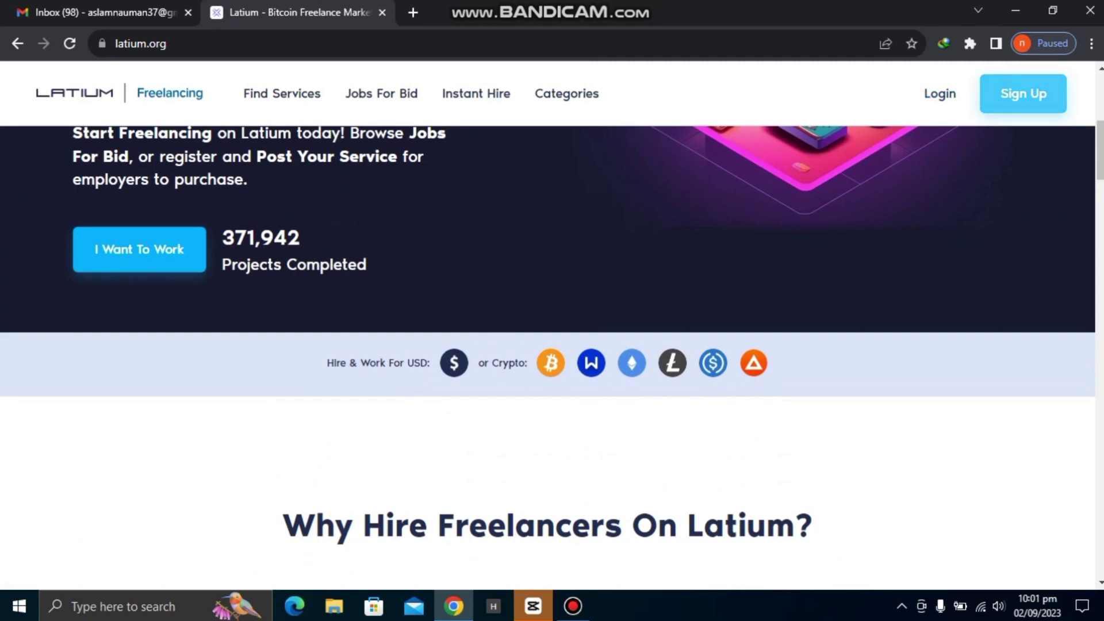
left_click(1022, 93)
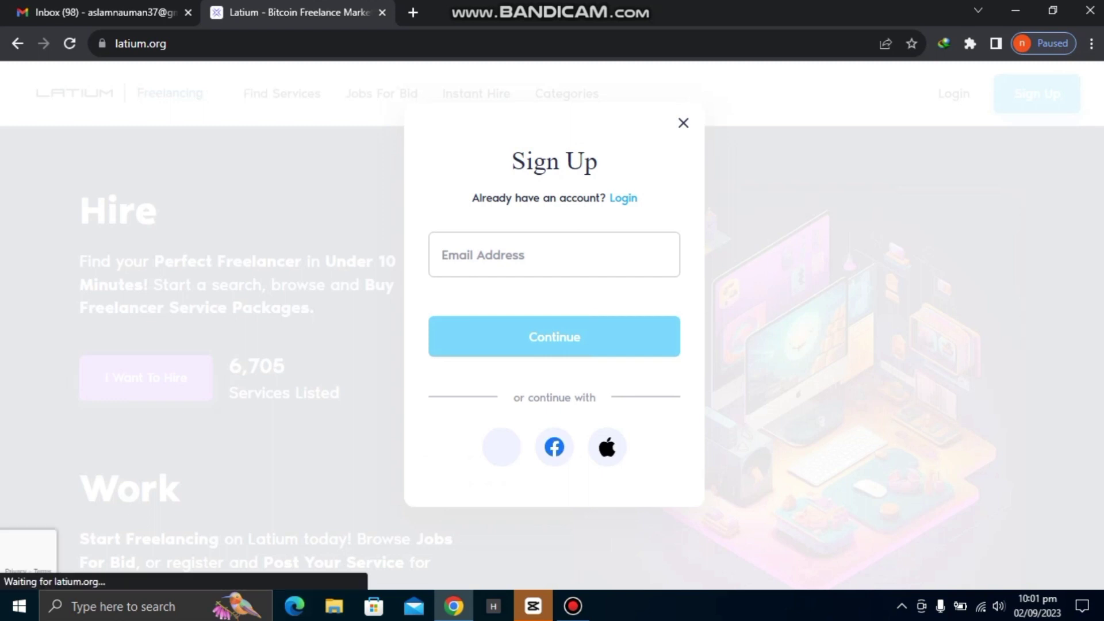
Sign up using the Google e-mail account and a chosen username.
left_click(554, 255)
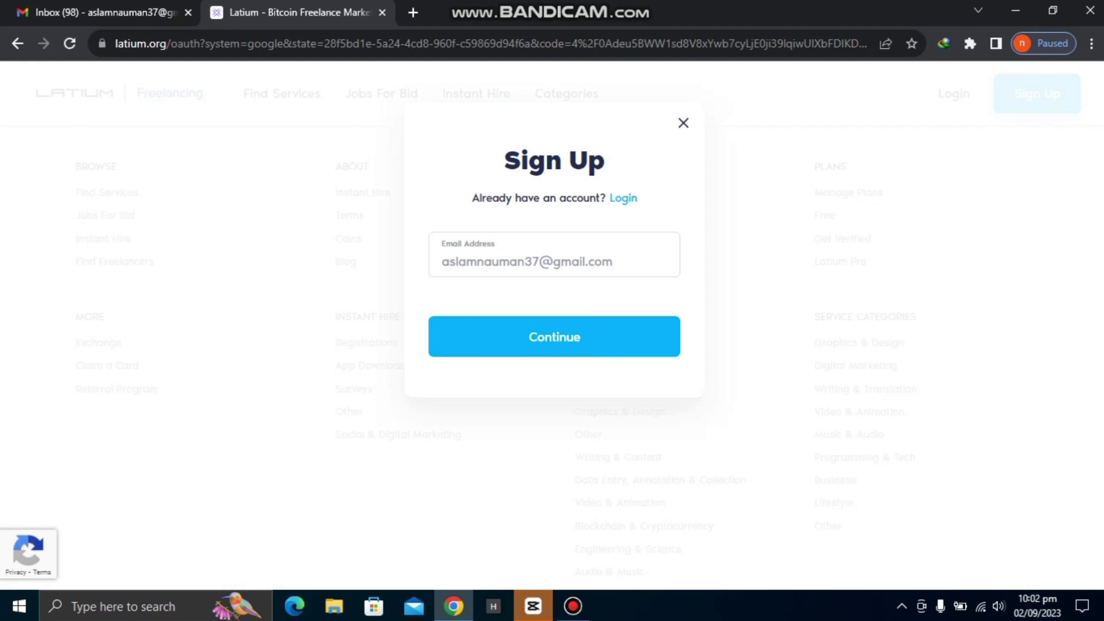
key("Return")
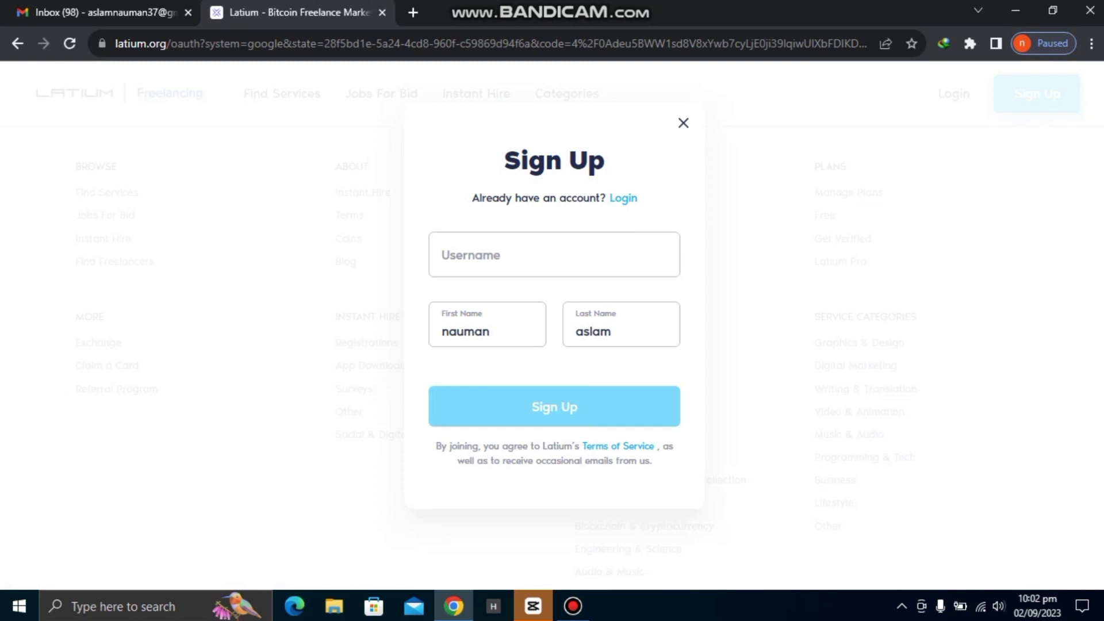
left_click(552, 255)
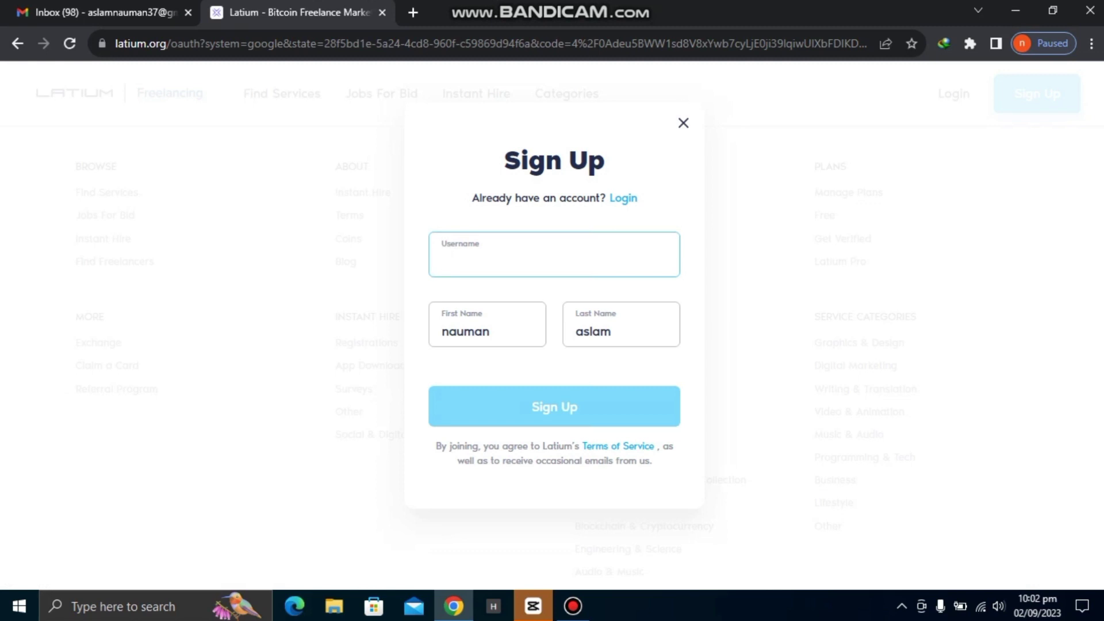
type("nomi765")
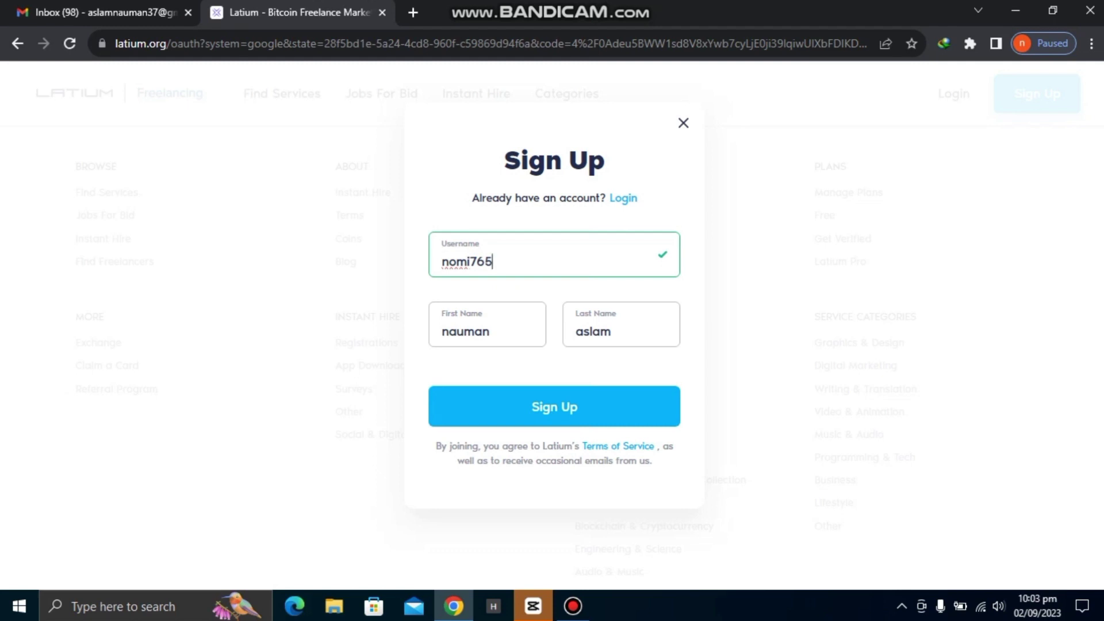
key("Return")
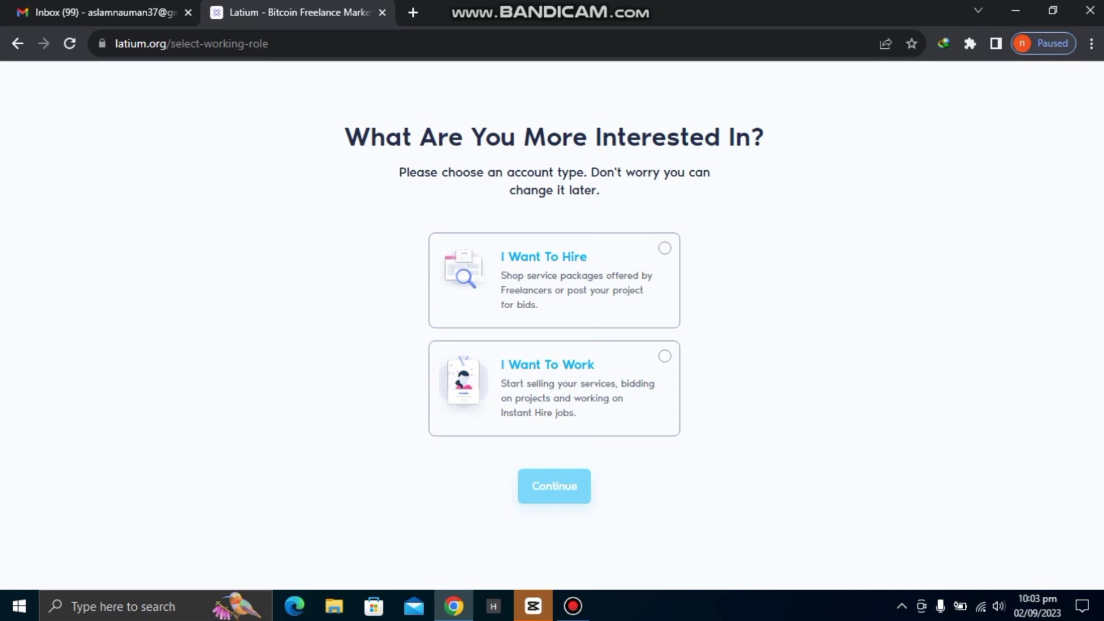
Choose 'I Want To Work' as the account type and start profile onboarding.
left_click(553, 388)
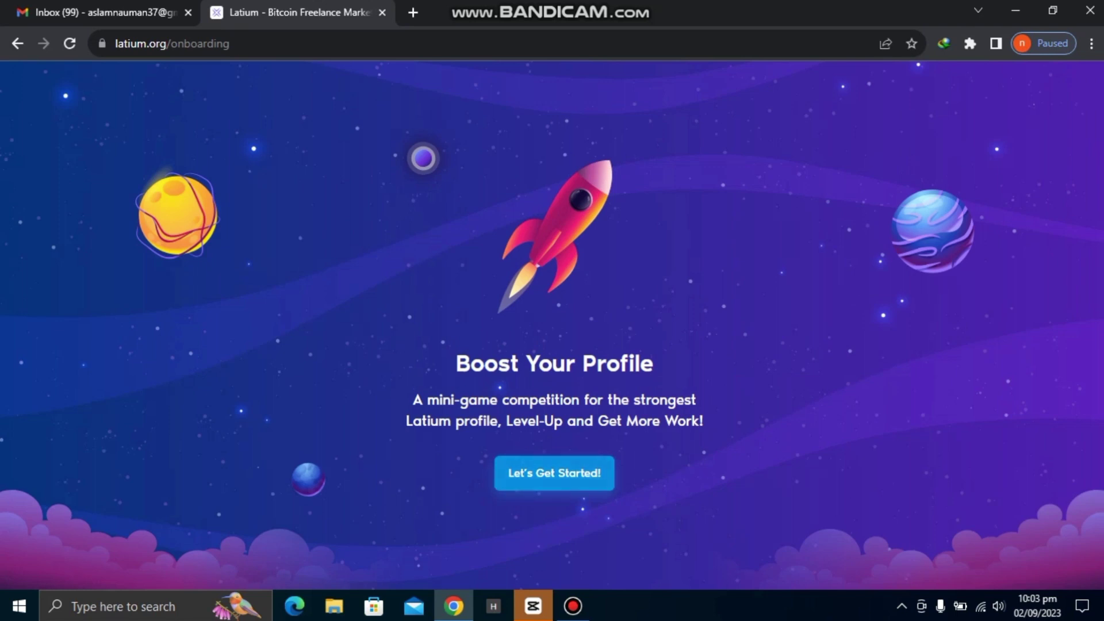
left_click(554, 472)
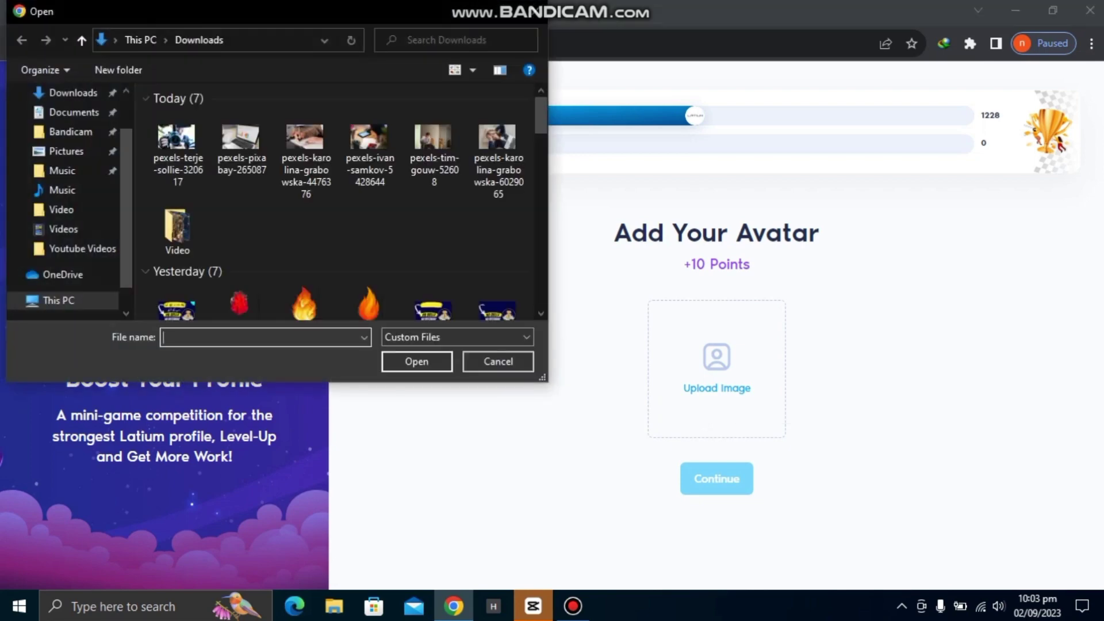
Pick 'WhatsApp Image 2023-08-03 at 12.28.07 PM' from Downloads as the avatar image.
scroll(339, 201, "down", 15)
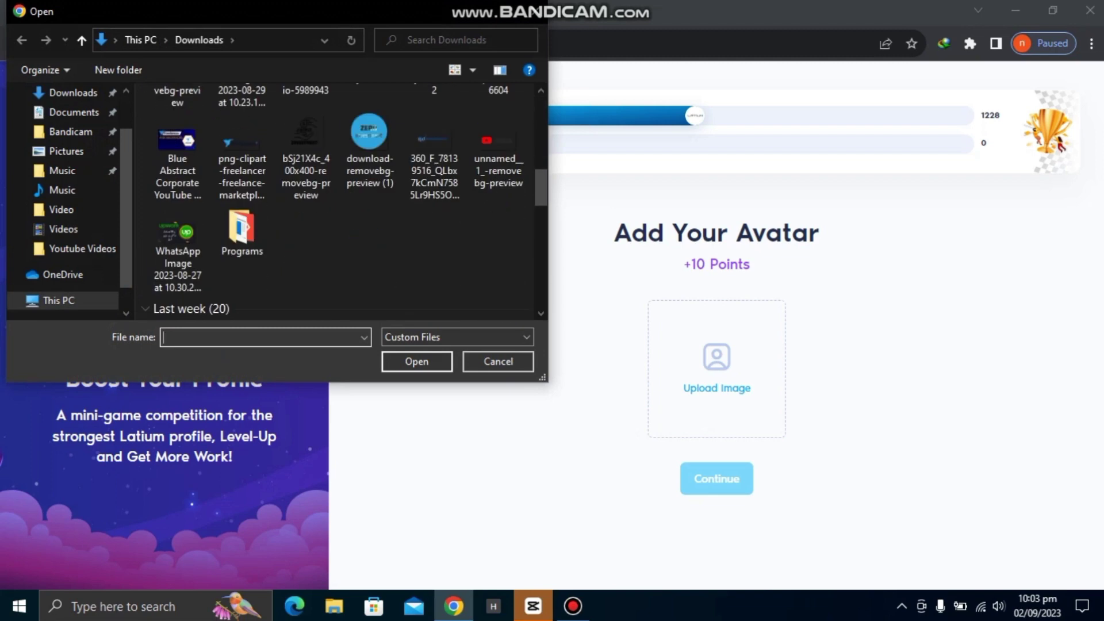
scroll(403, 230, "down", 6)
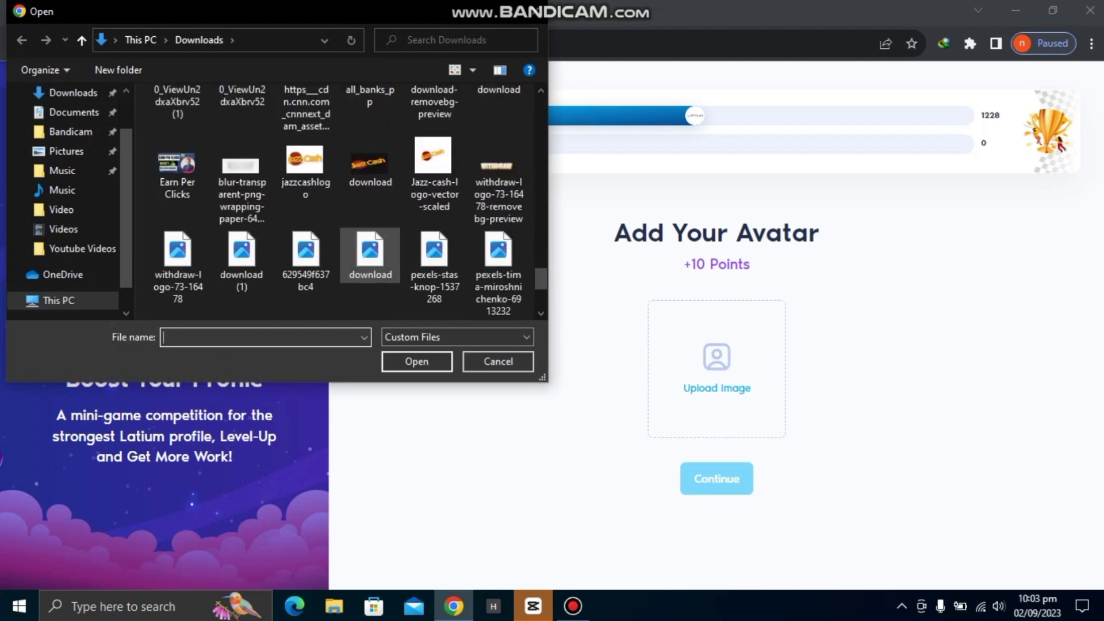
scroll(403, 230, "up", 1)
left_click(434, 271)
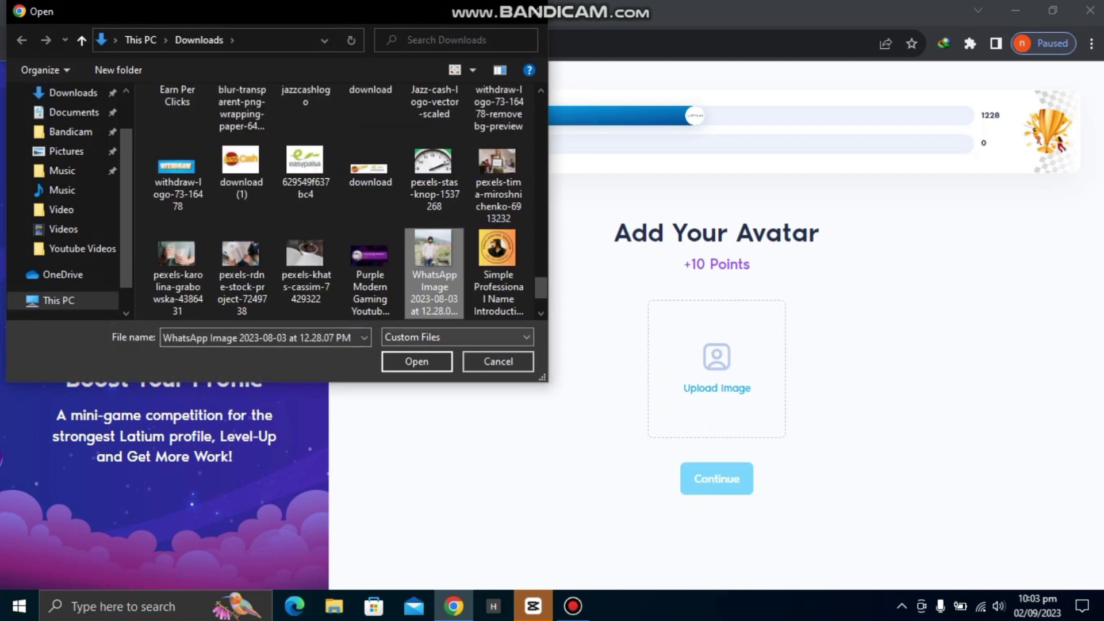
key("Return")
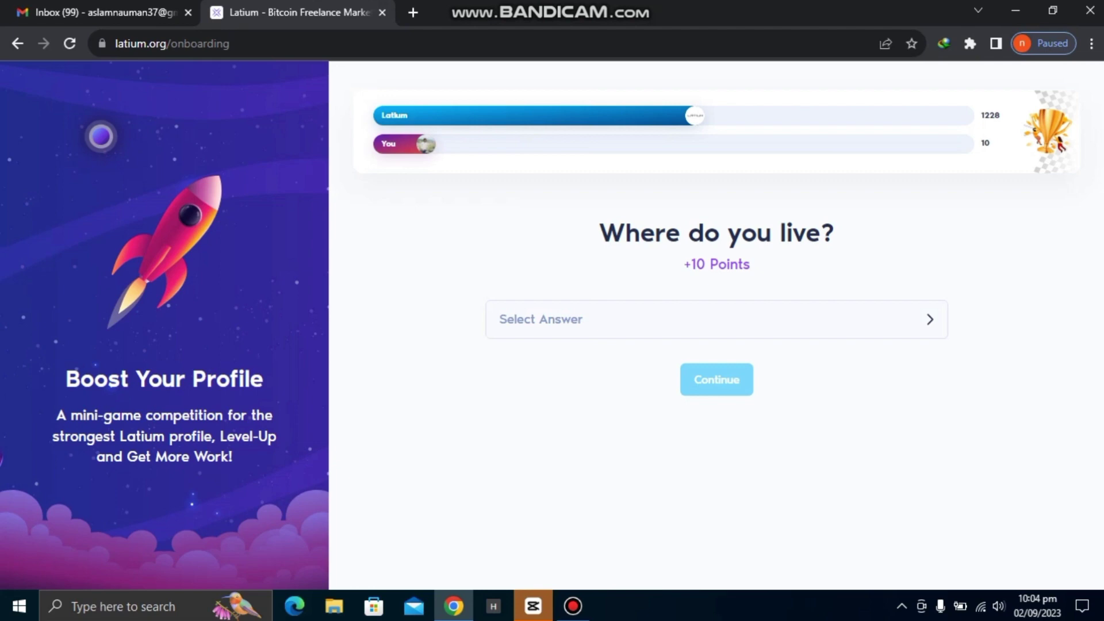
Answer Pakistan as the country where you live.
left_click(713, 319)
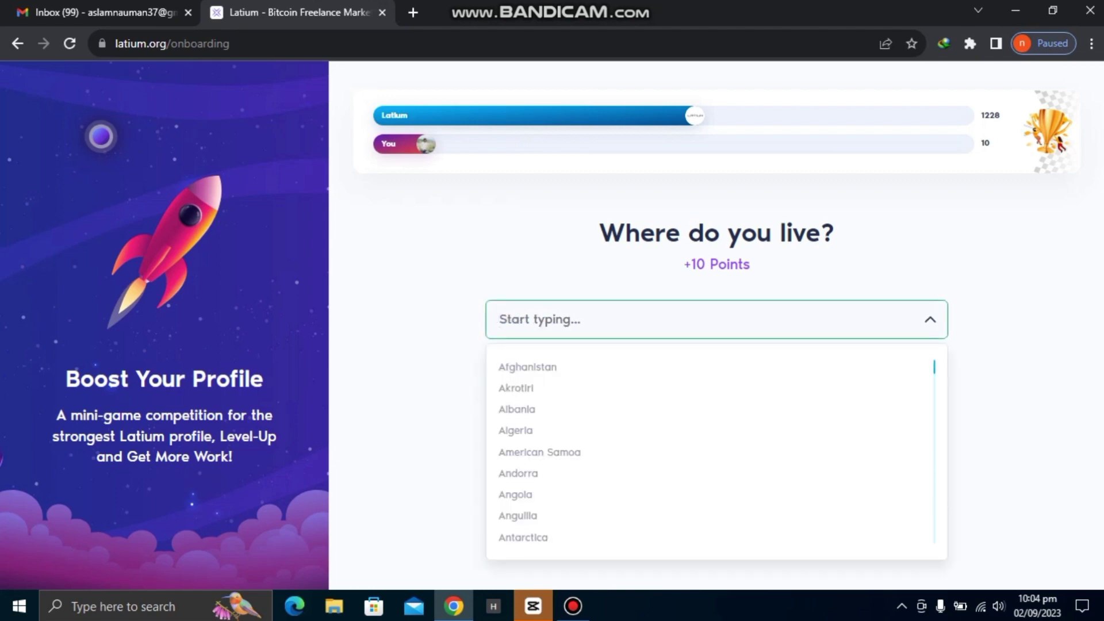
type("pak")
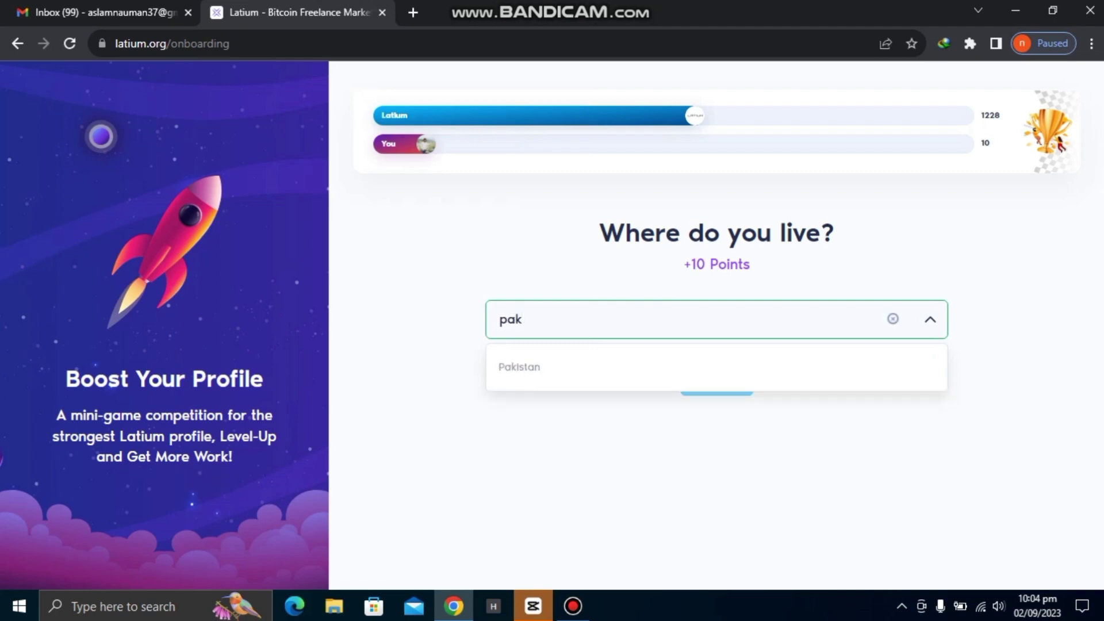
key("Return")
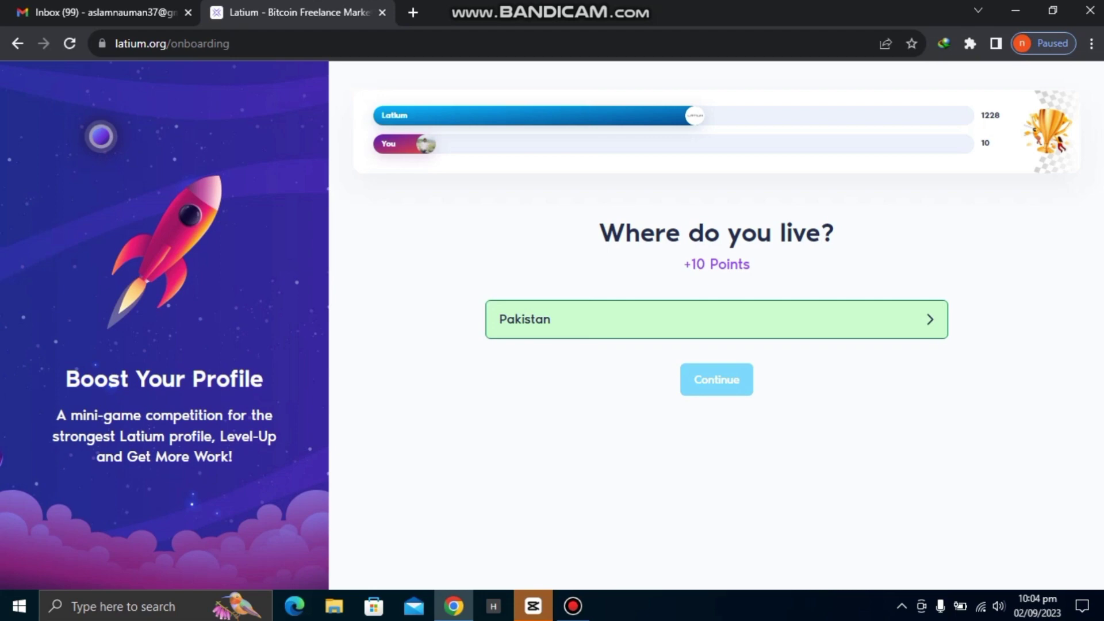
key("Return")
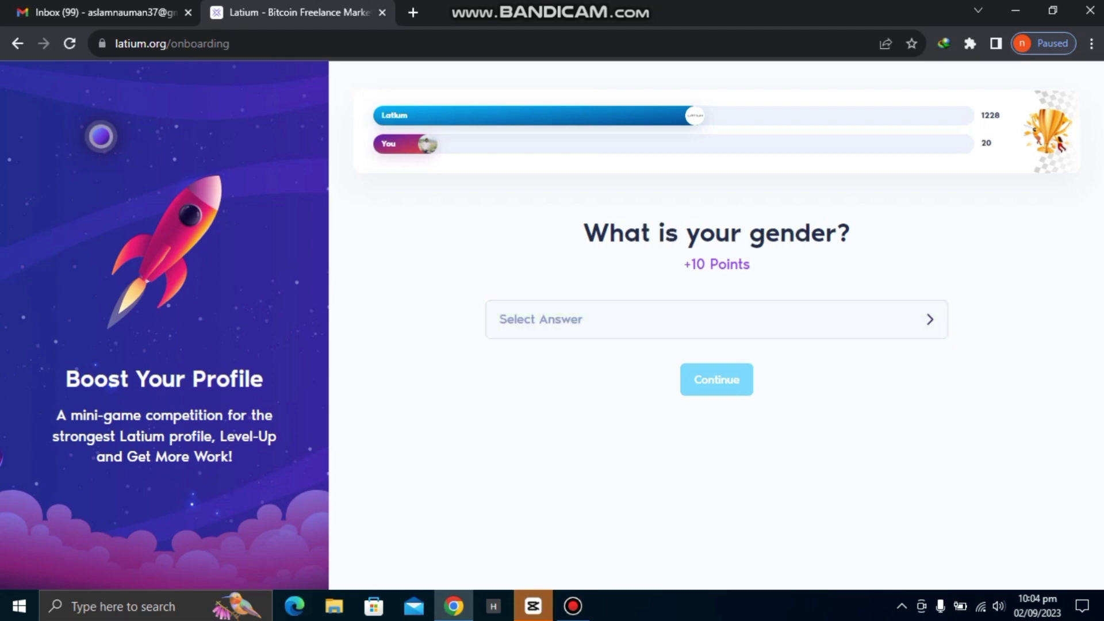
Answer Male for the gender question.
key("Down")
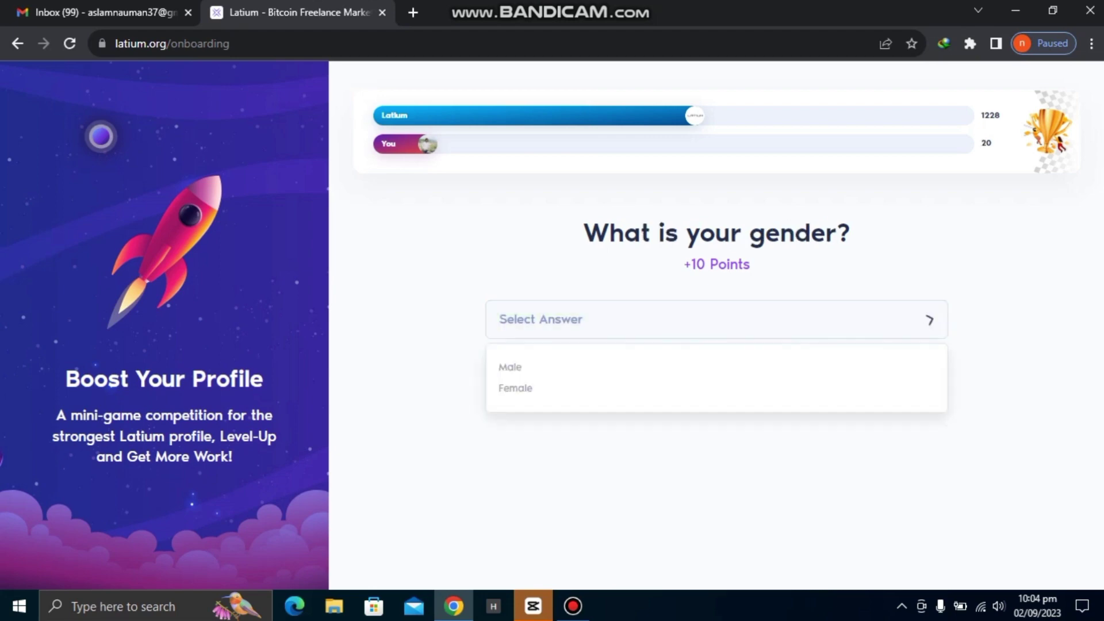
key("Return")
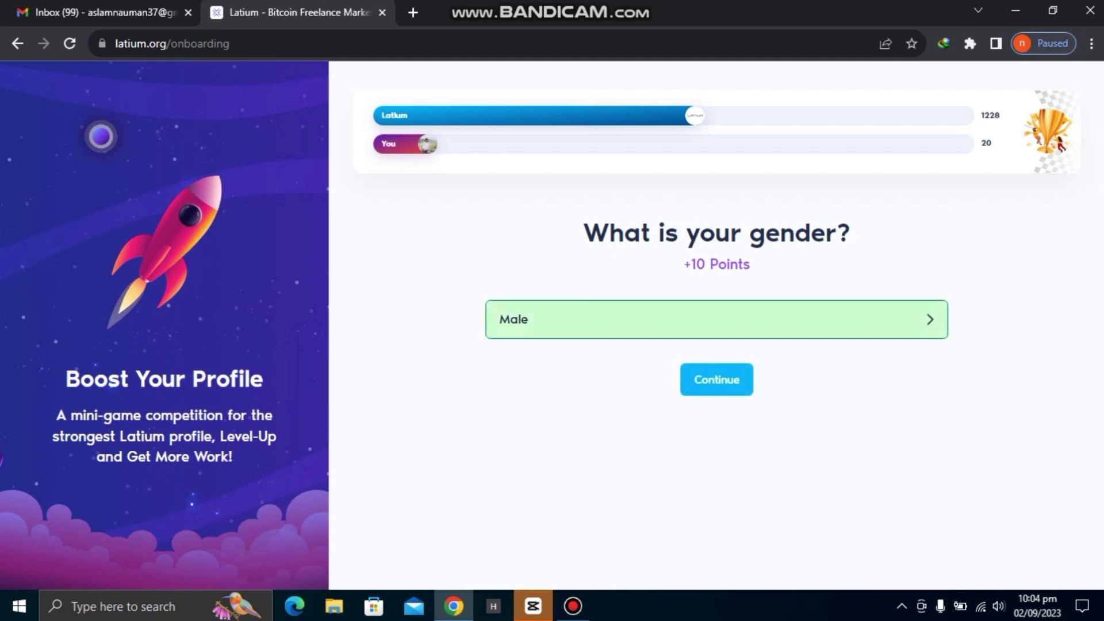
key("Return")
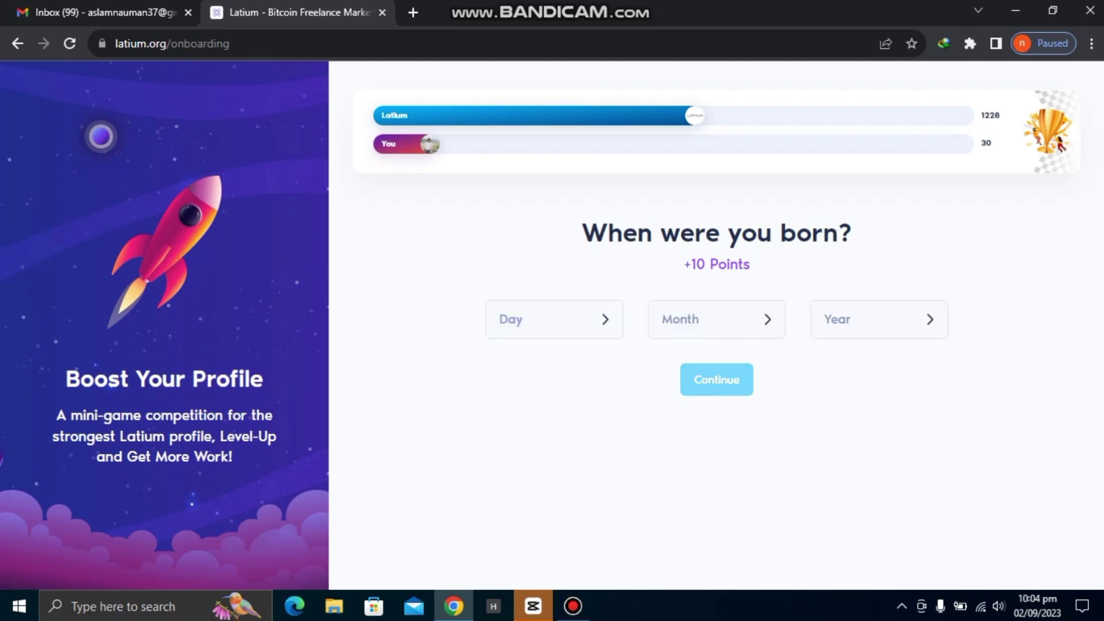
Start entering the birth date in the Day dropdown.
key("Tab")
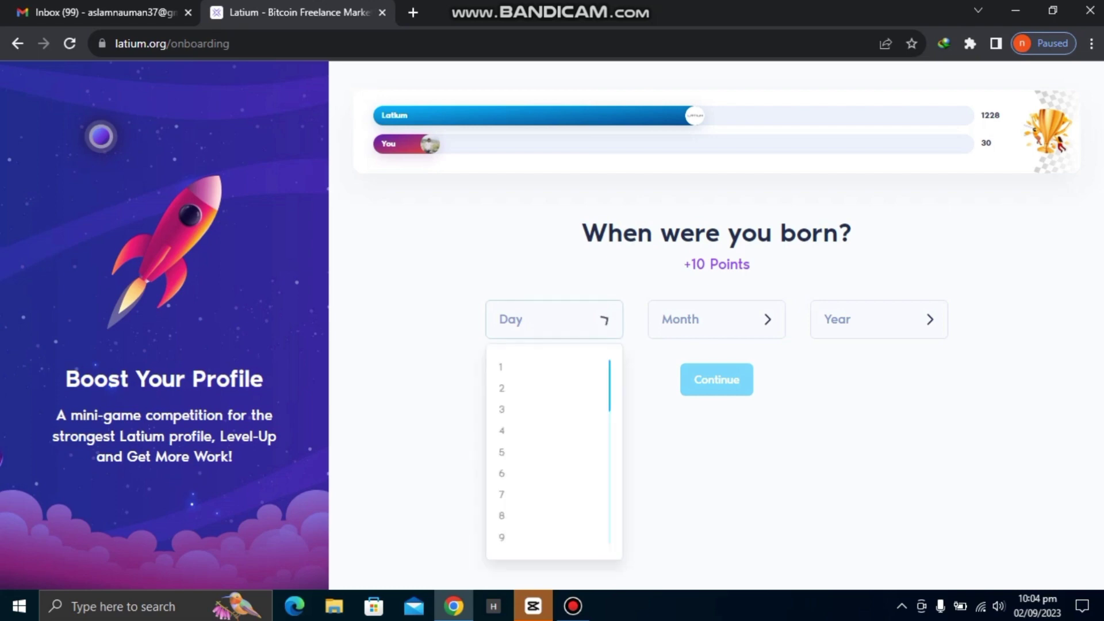
scroll(547, 451, "down", 3)
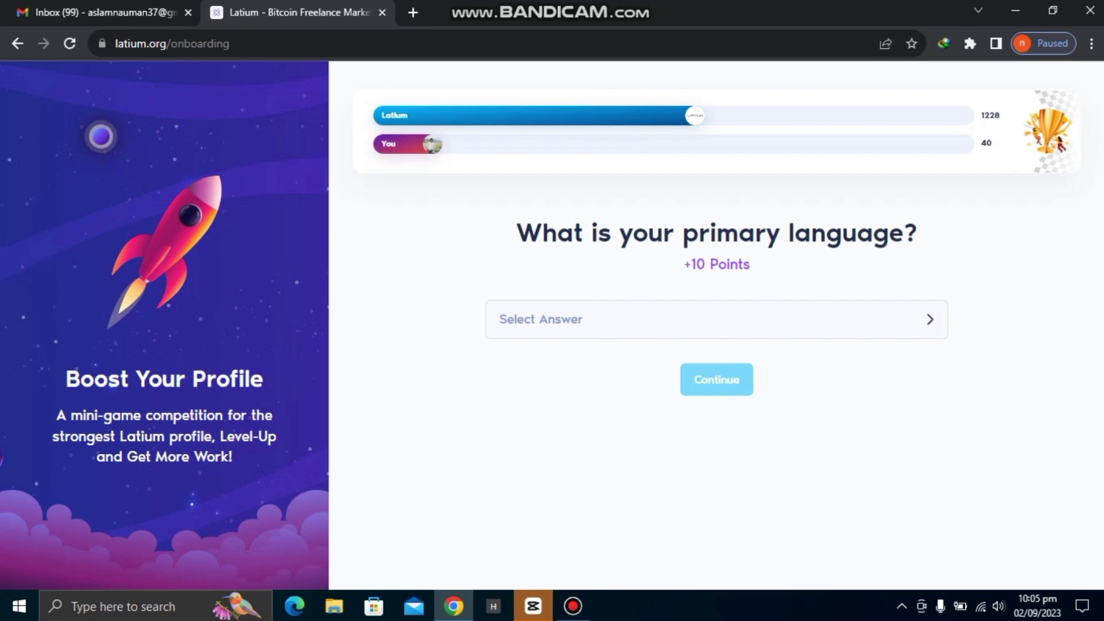
Filter the language list with 'eng' and choose English as the primary language.
left_click(716, 319)
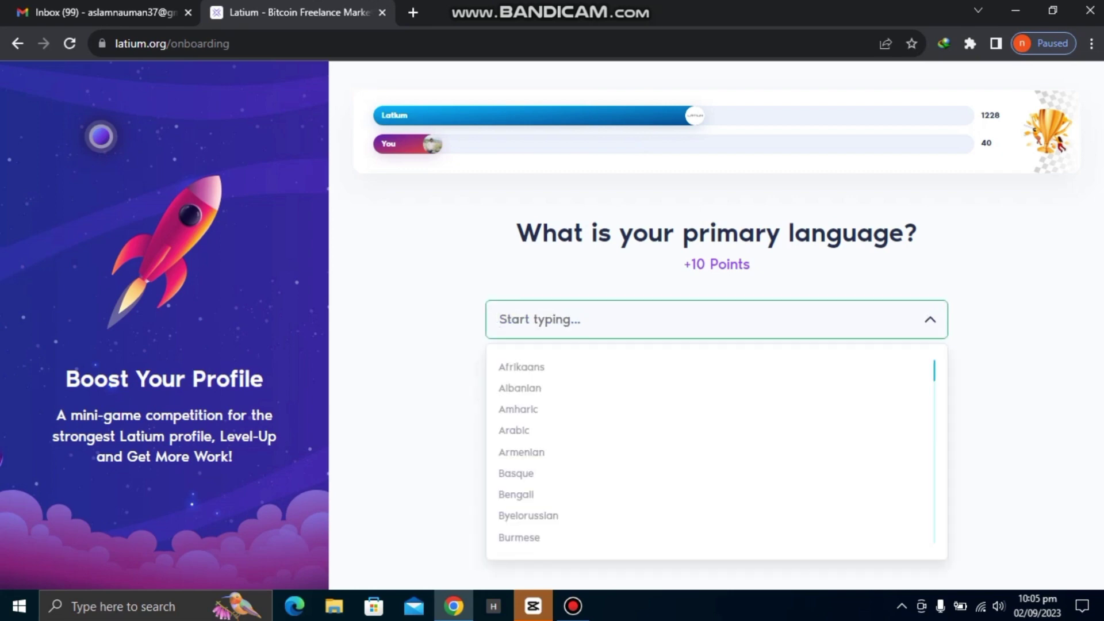
type("eng")
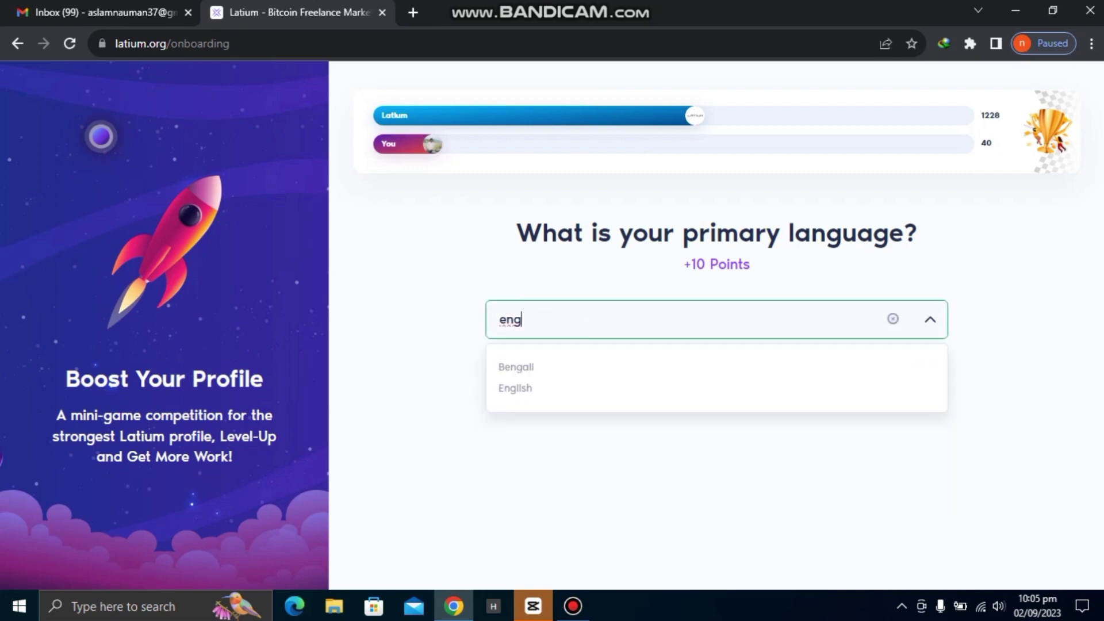
left_click(515, 388)
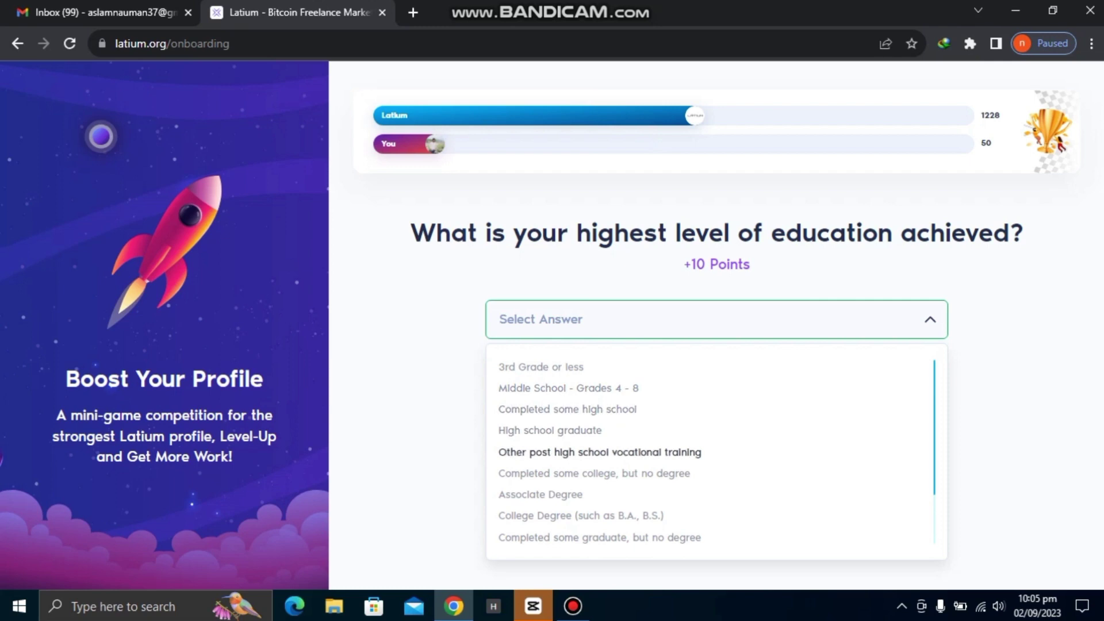
Choose Masters degree from the education list as the highest education.
scroll(710, 452, "down", 1)
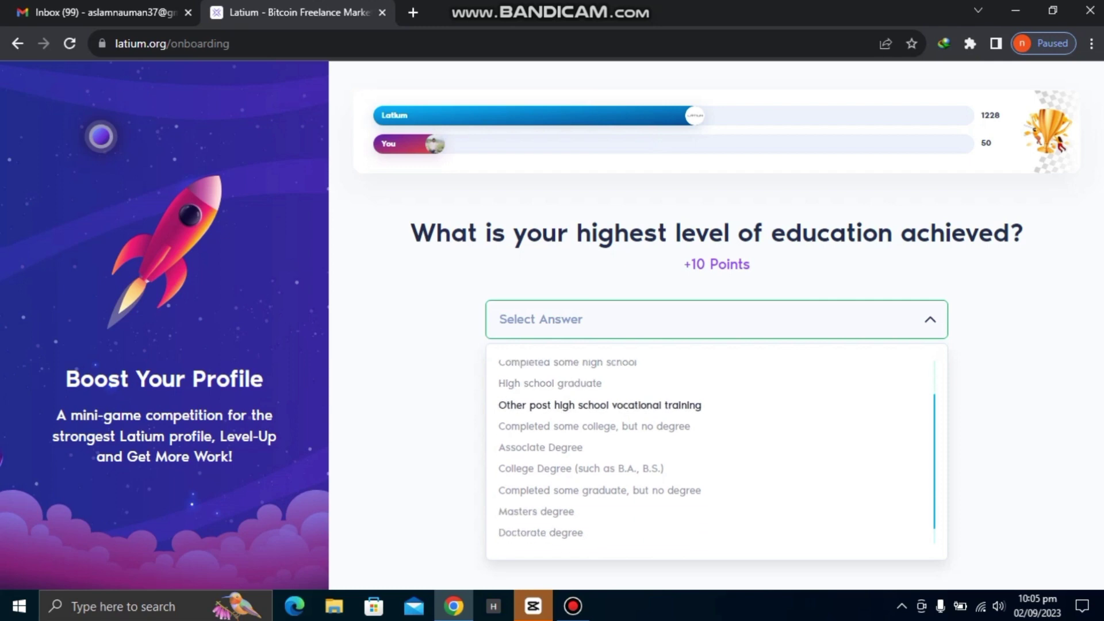
scroll(710, 452, "down", 1)
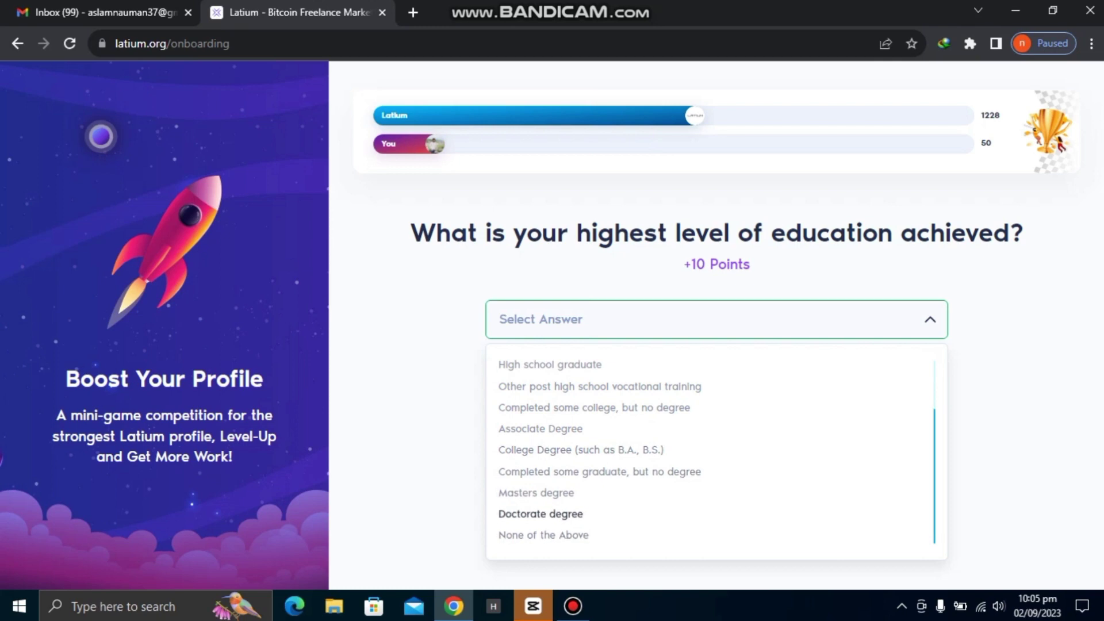
scroll(710, 451, "up", 3)
scroll(710, 452, "down", 1)
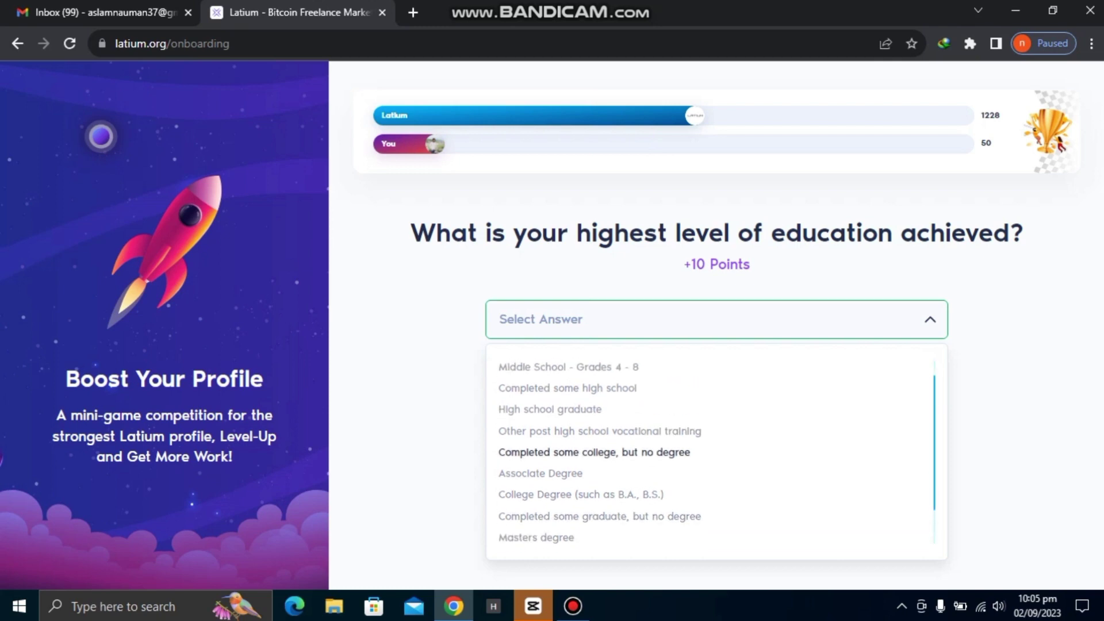
scroll(710, 451, "up", 1)
scroll(716, 452, "down", 3)
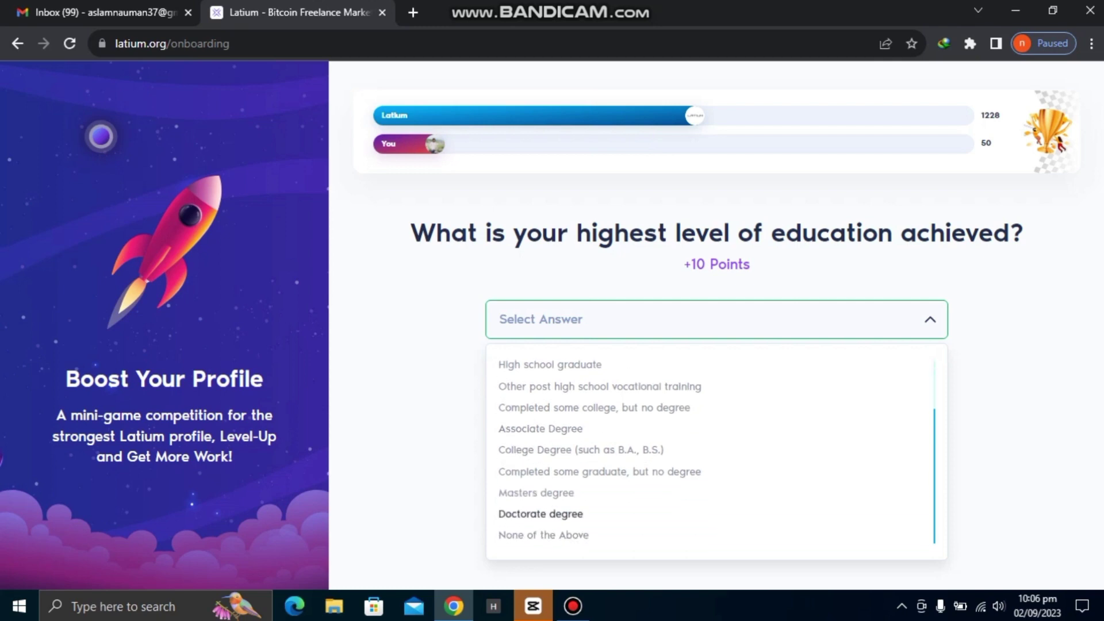
left_click(540, 491)
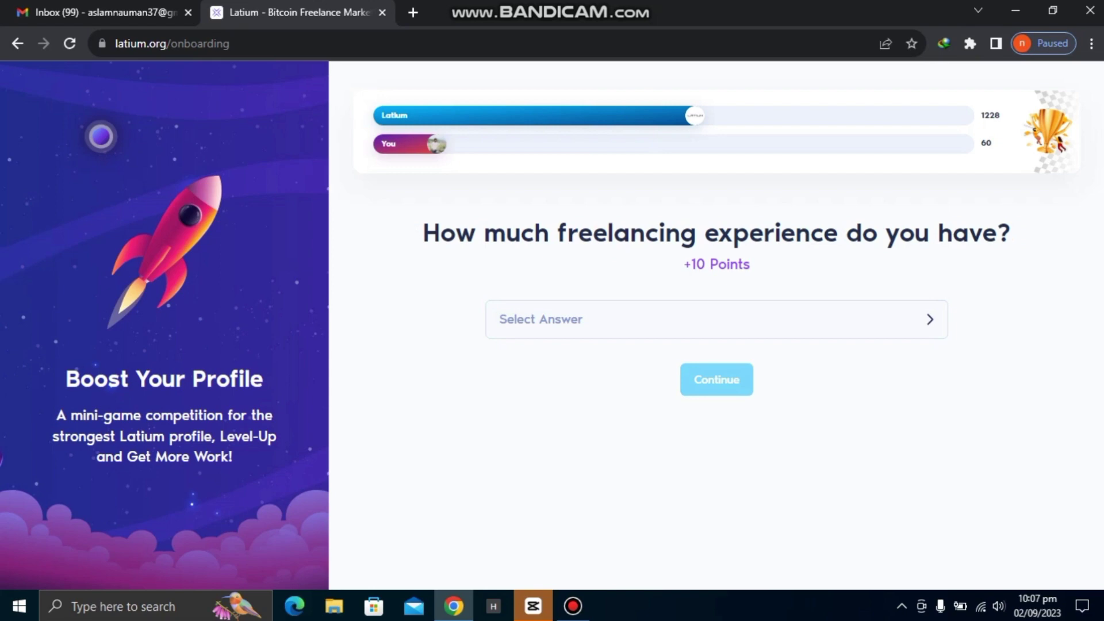
Answer More Than 3 Years for freelancing experience.
left_click(716, 319)
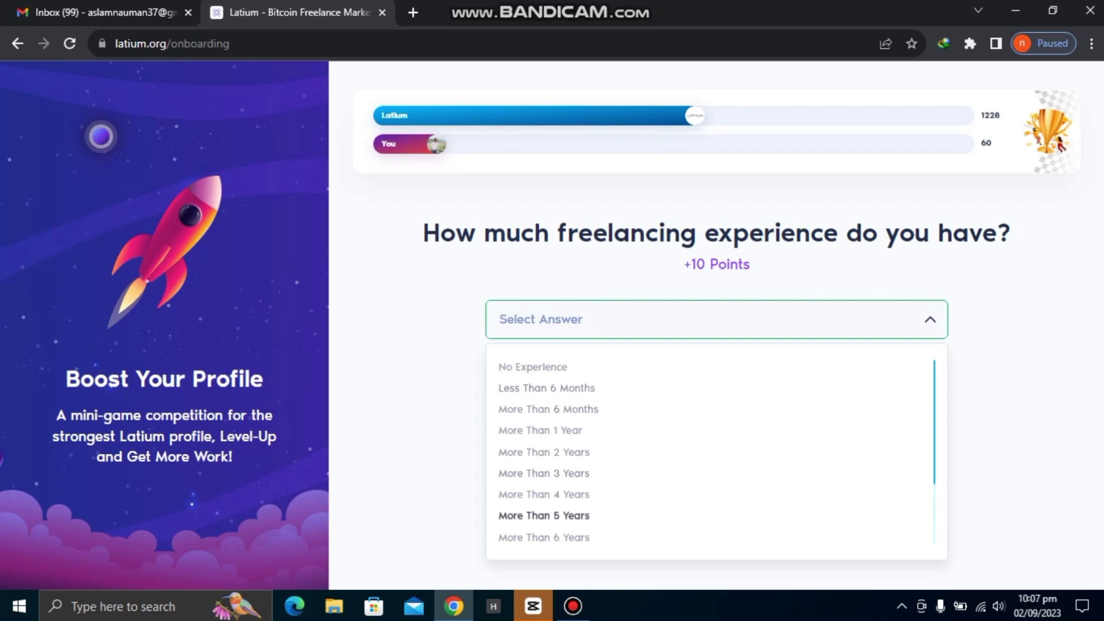
left_click(544, 473)
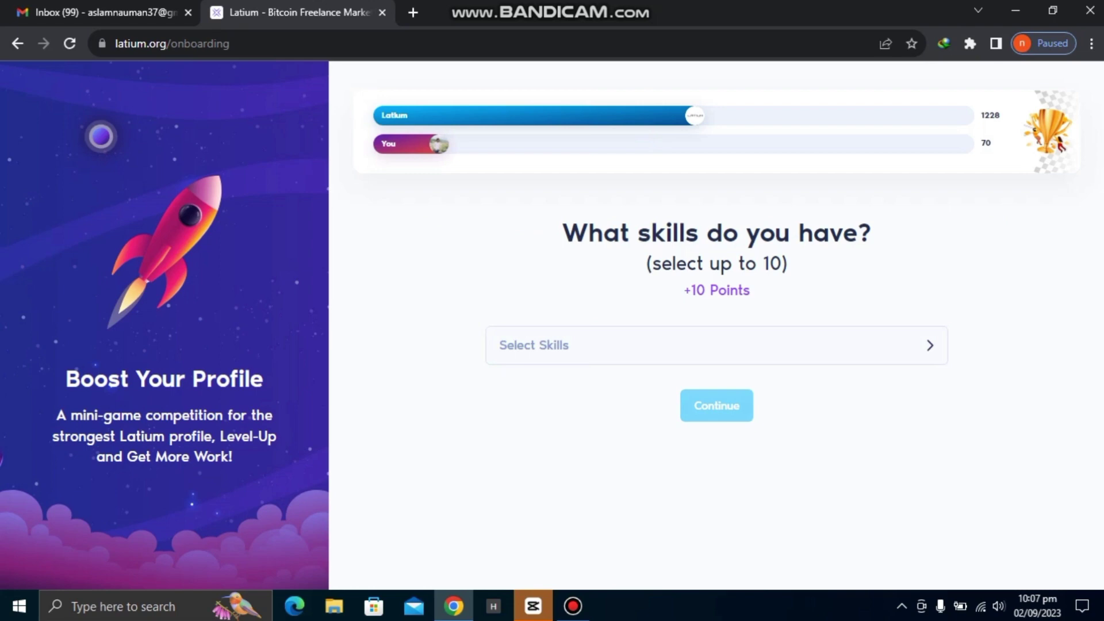
Add Expert-level skills including Data Entry and Academic Writing, then submit the skill list.
left_click(716, 345)
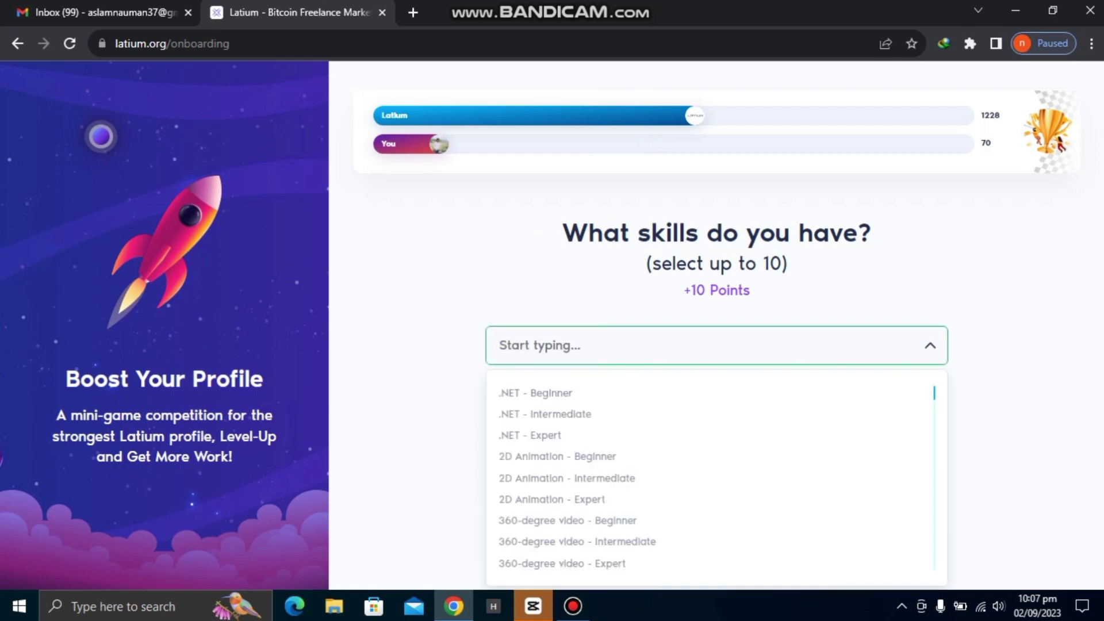
type("data")
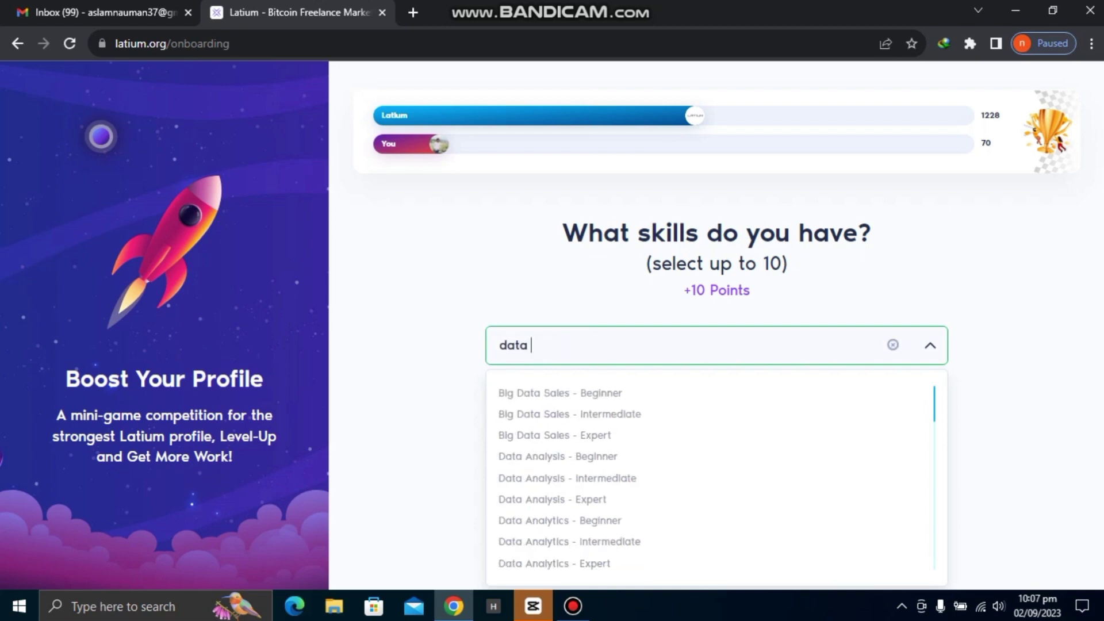
type(" entry")
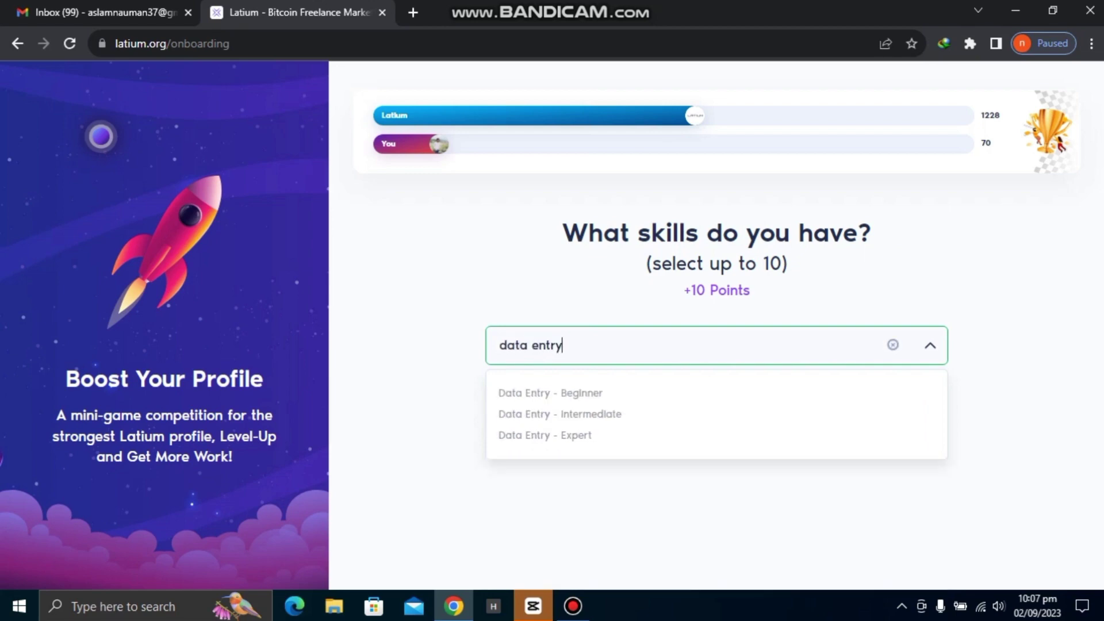
left_click(545, 436)
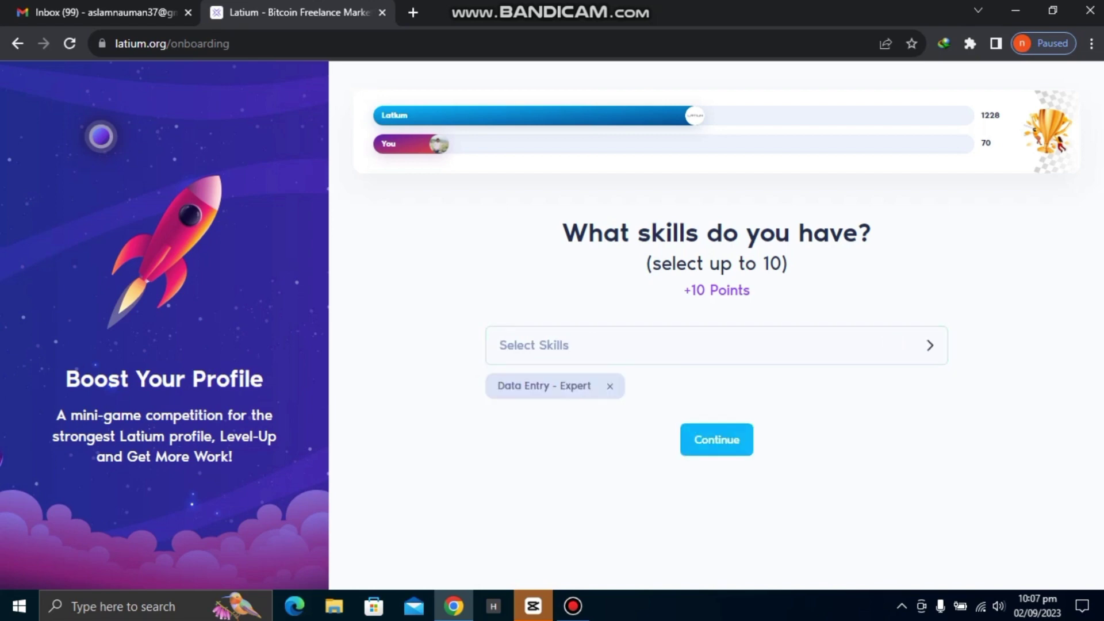
left_click(575, 345)
type("wr")
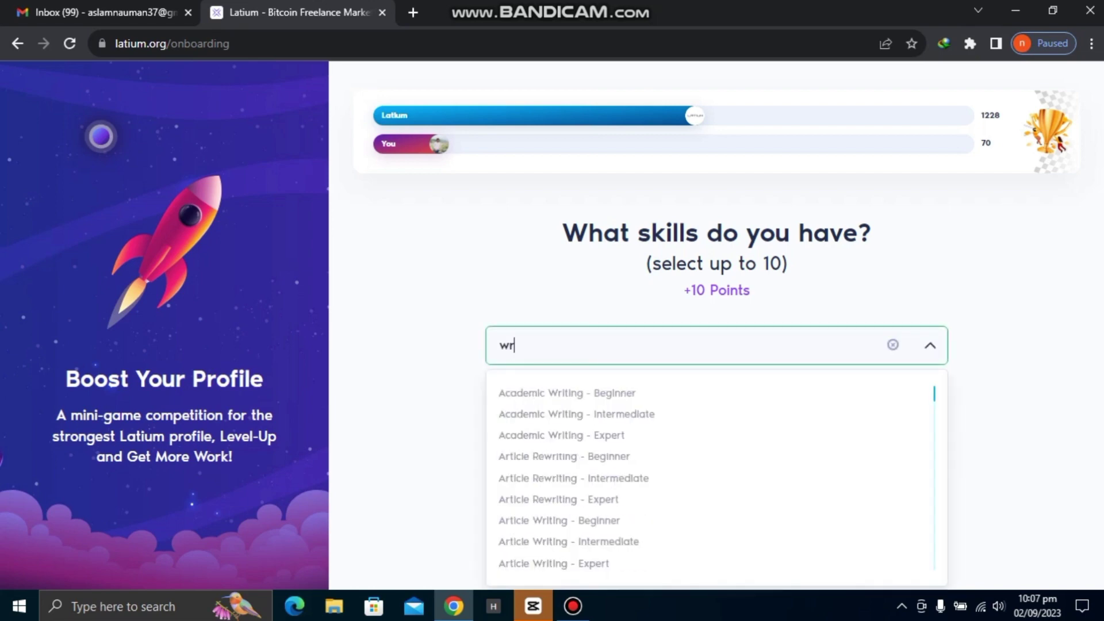
type("iting")
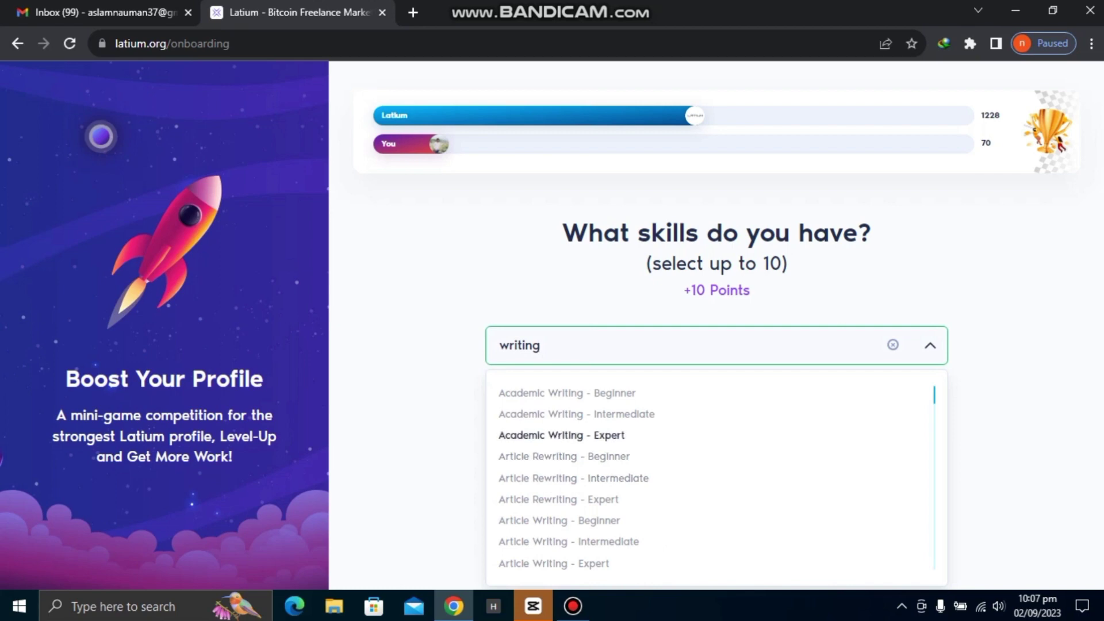
left_click(560, 435)
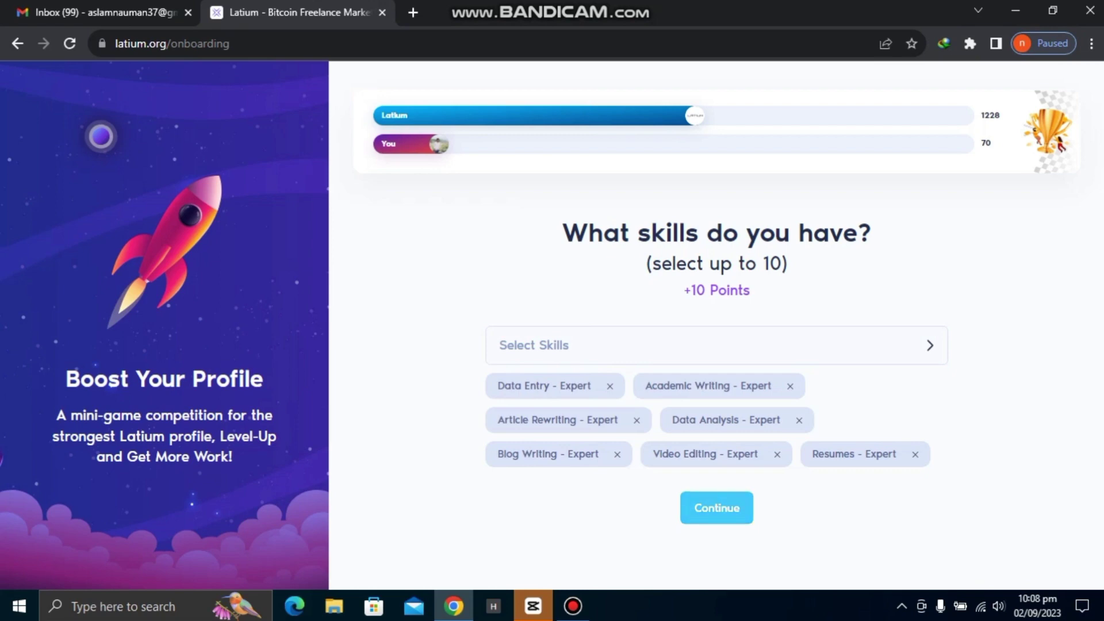
key("Return")
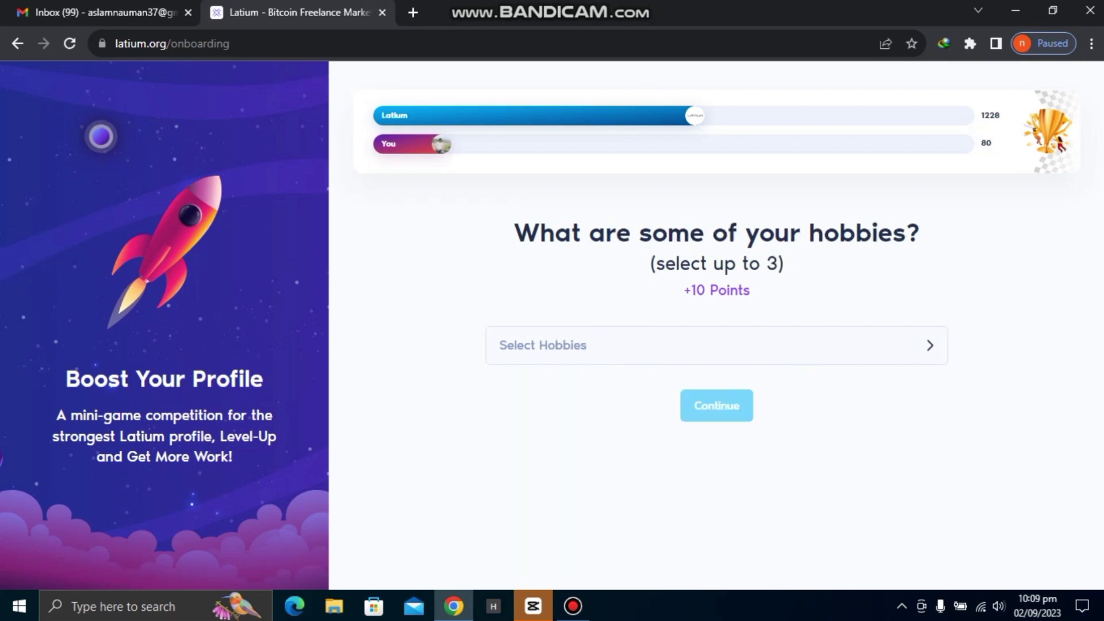
Pick Creative writing and Writing from the filtered hobby list as the two hobbies.
left_click(716, 345)
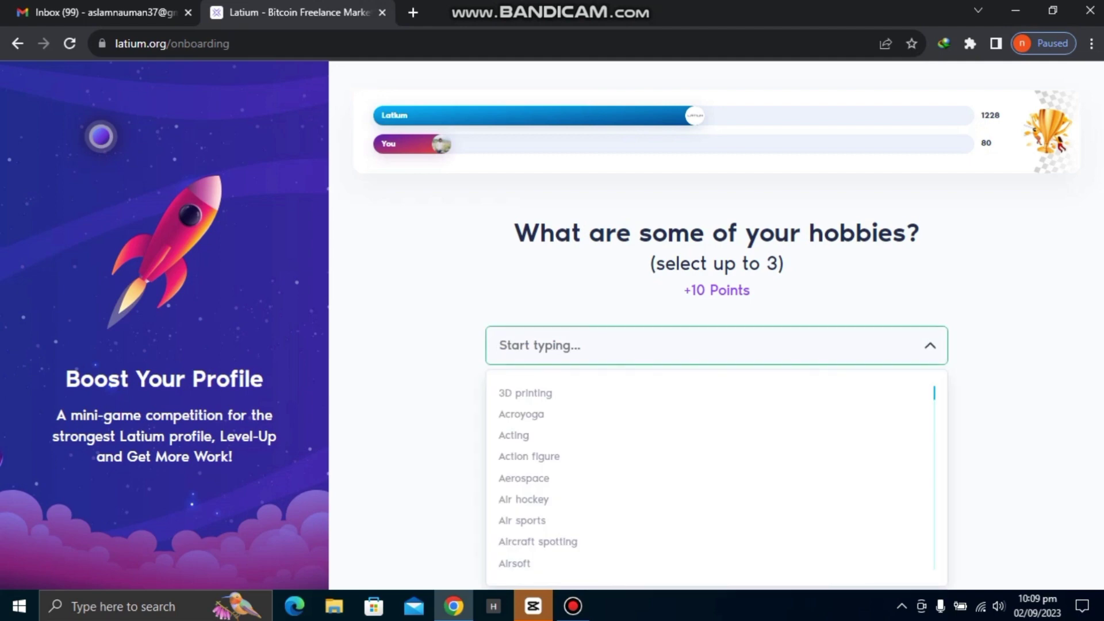
type("wr")
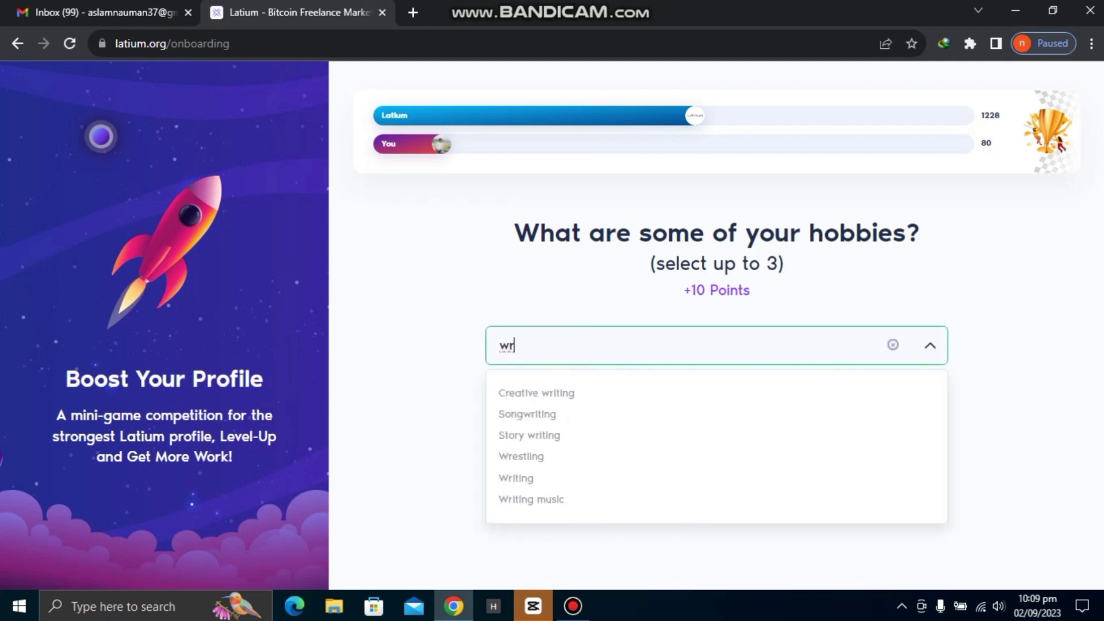
key("Down")
key("Up")
key("Return")
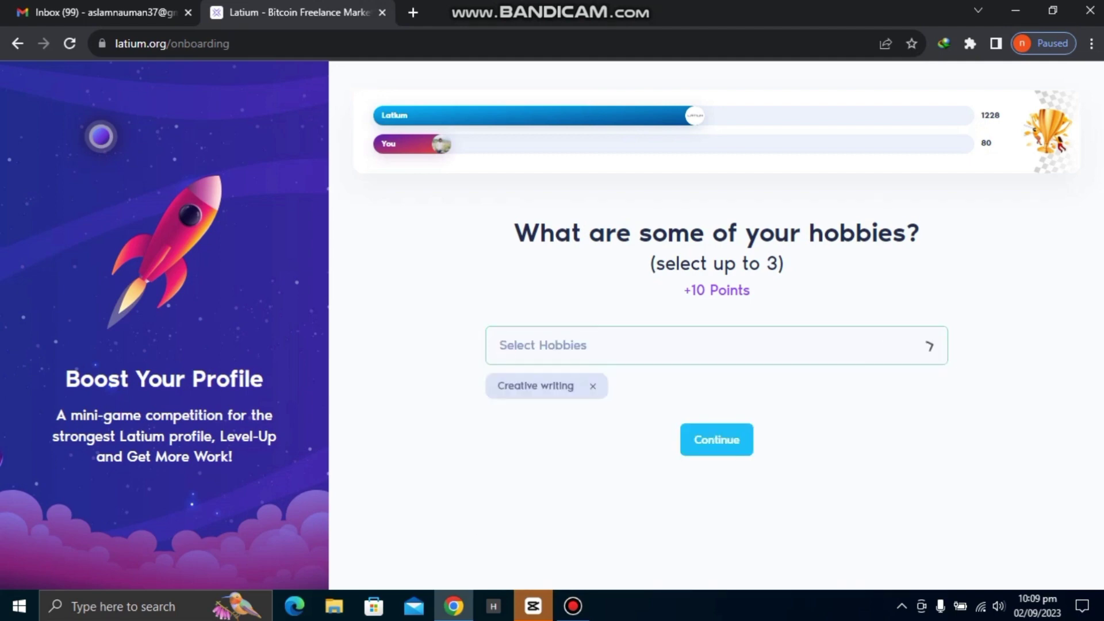
key("Down")
type("writ")
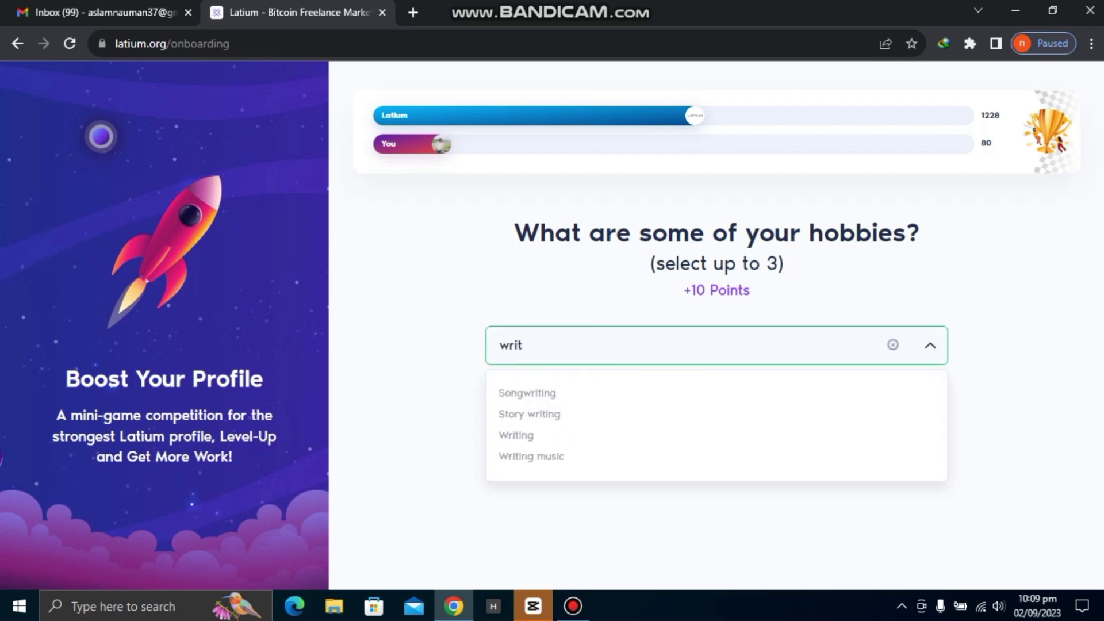
key("Up")
key("Up")
key("Return")
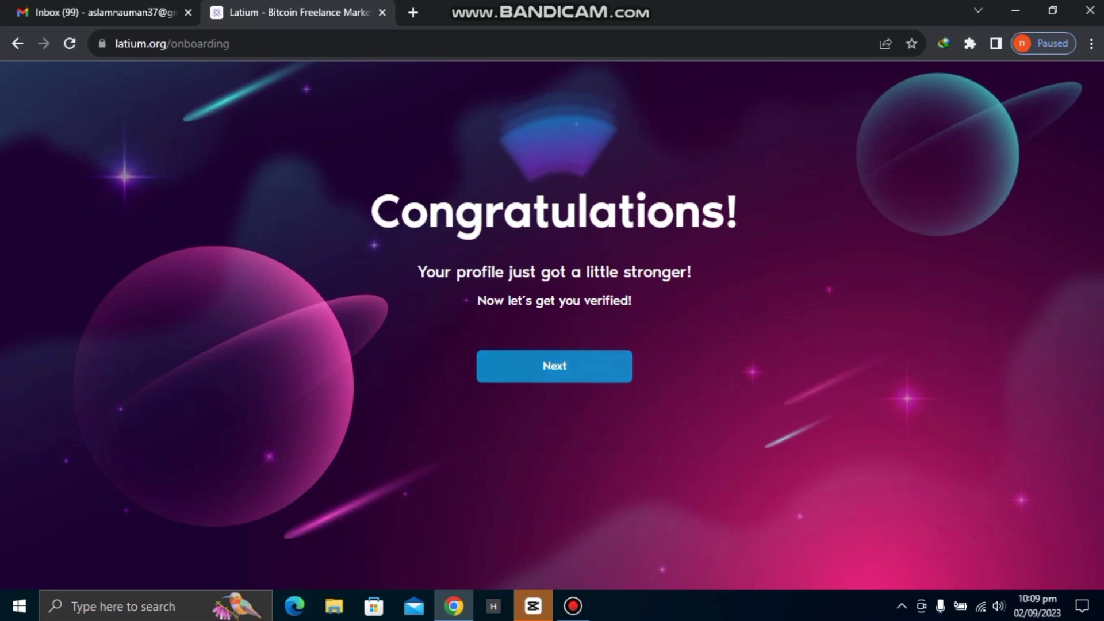
Continue past the Congratulations screen, then choose Get Started to reach verification.
left_click(554, 366)
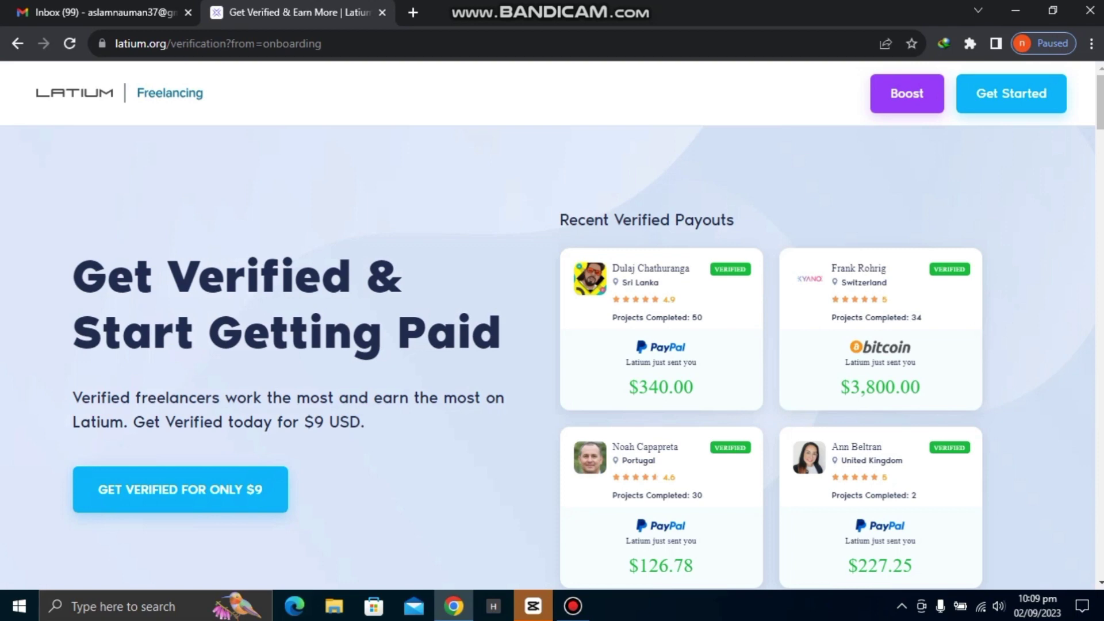
scroll(552, 356, "down", 5)
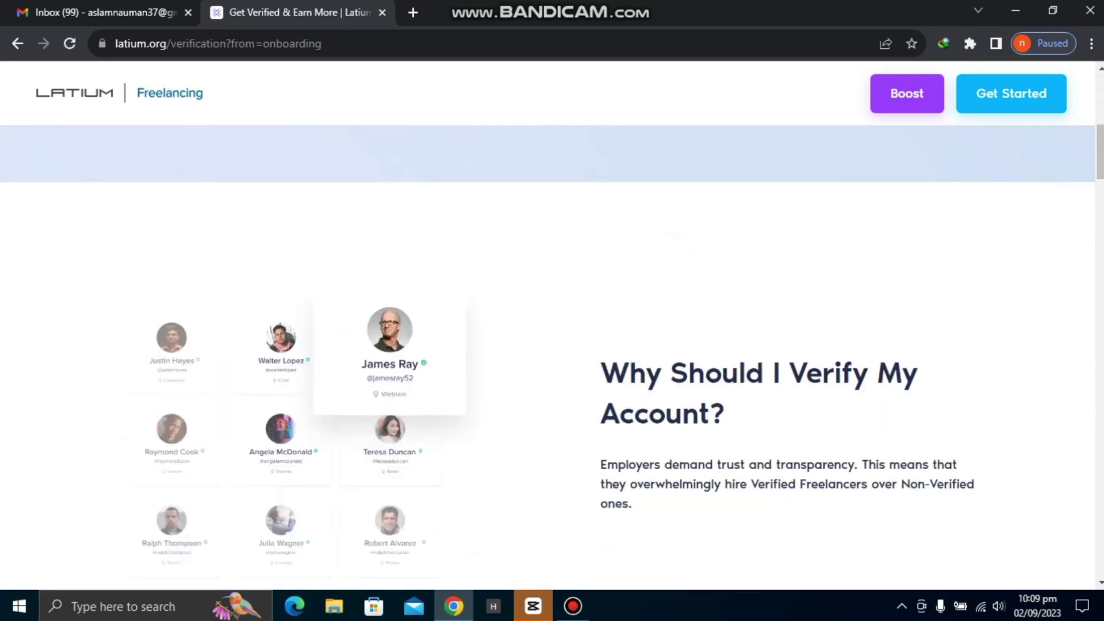
scroll(552, 357, "up", 5)
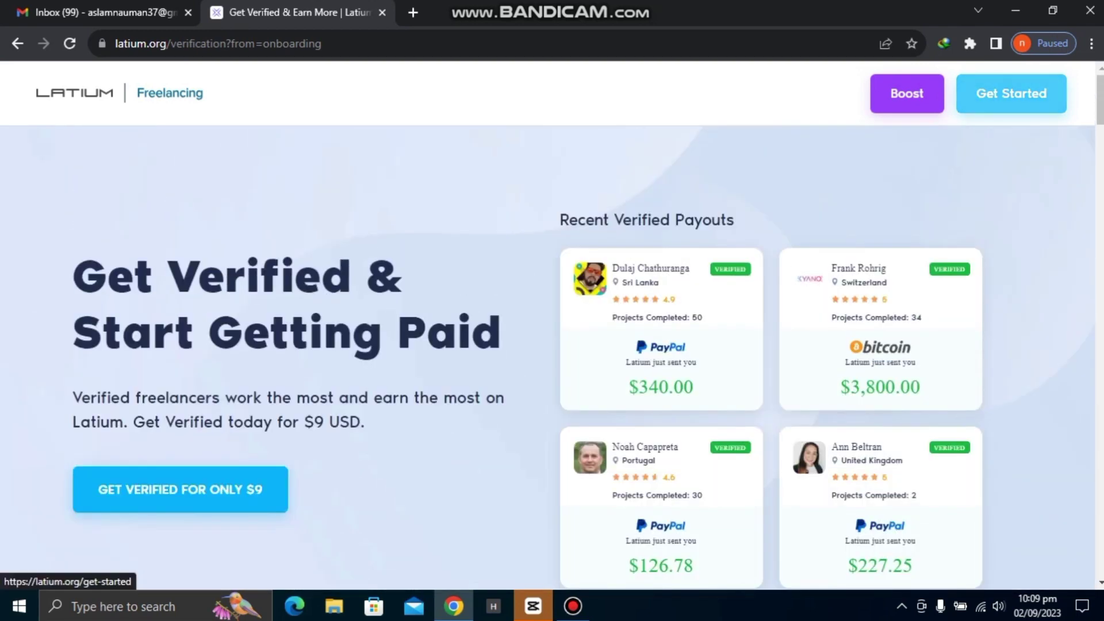
left_click(1012, 93)
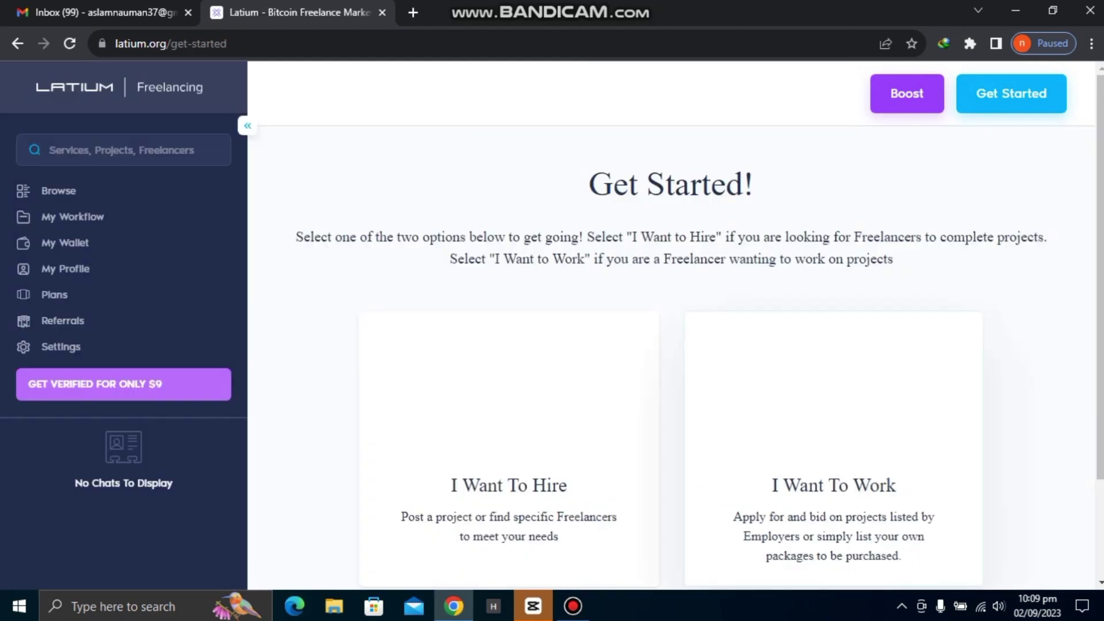
Open Browse Projects to list the jobs available for bid.
scroll(670, 345, "down", 2)
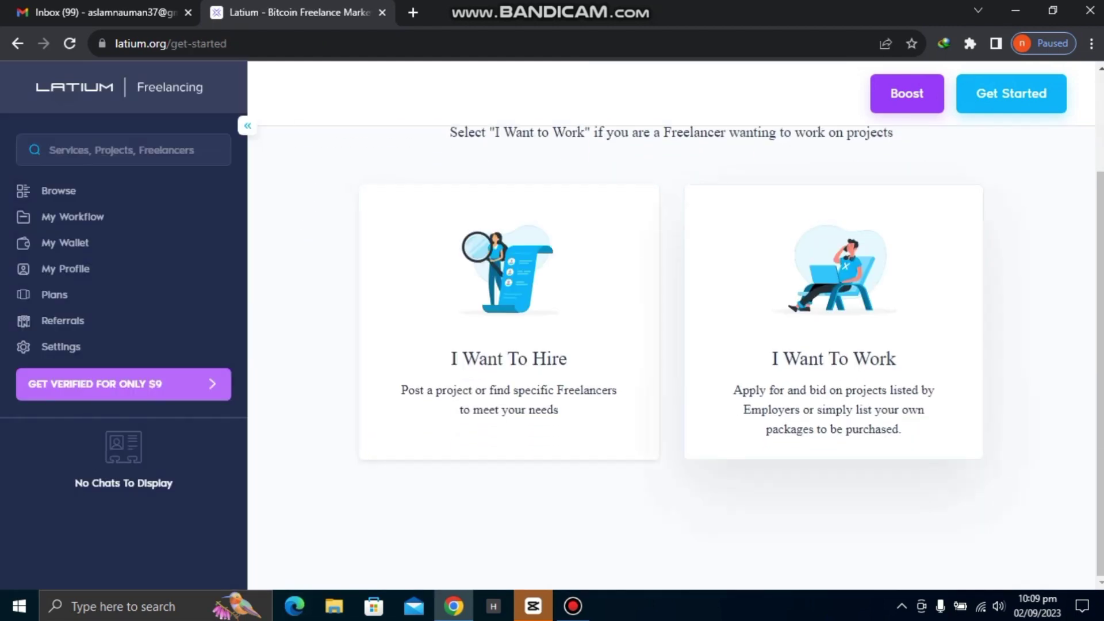
scroll(671, 345, "down", 5)
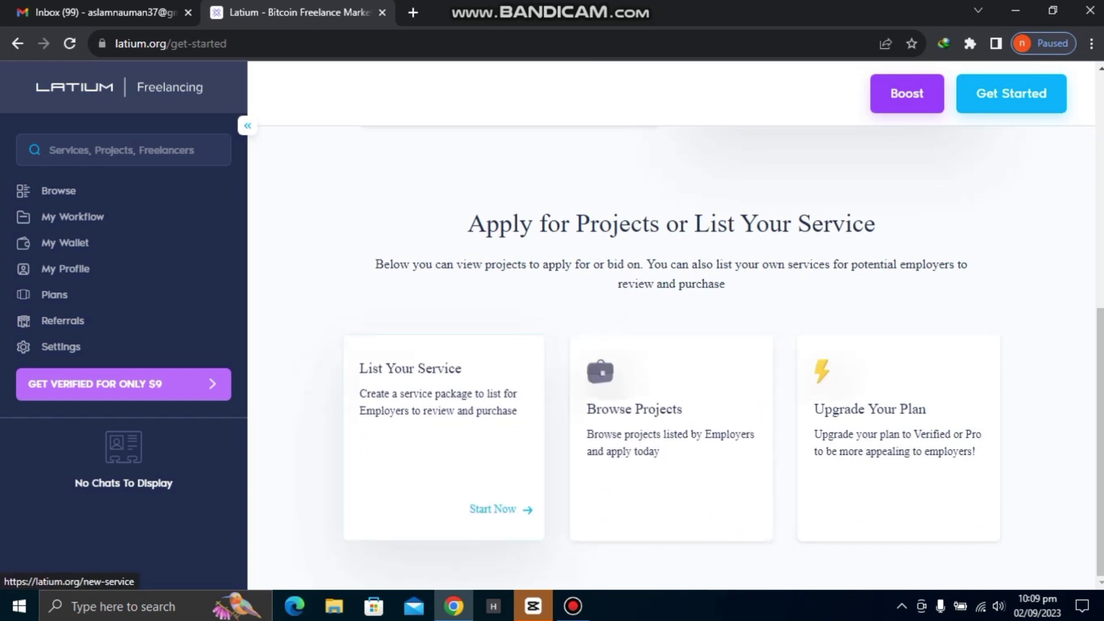
left_click(725, 510)
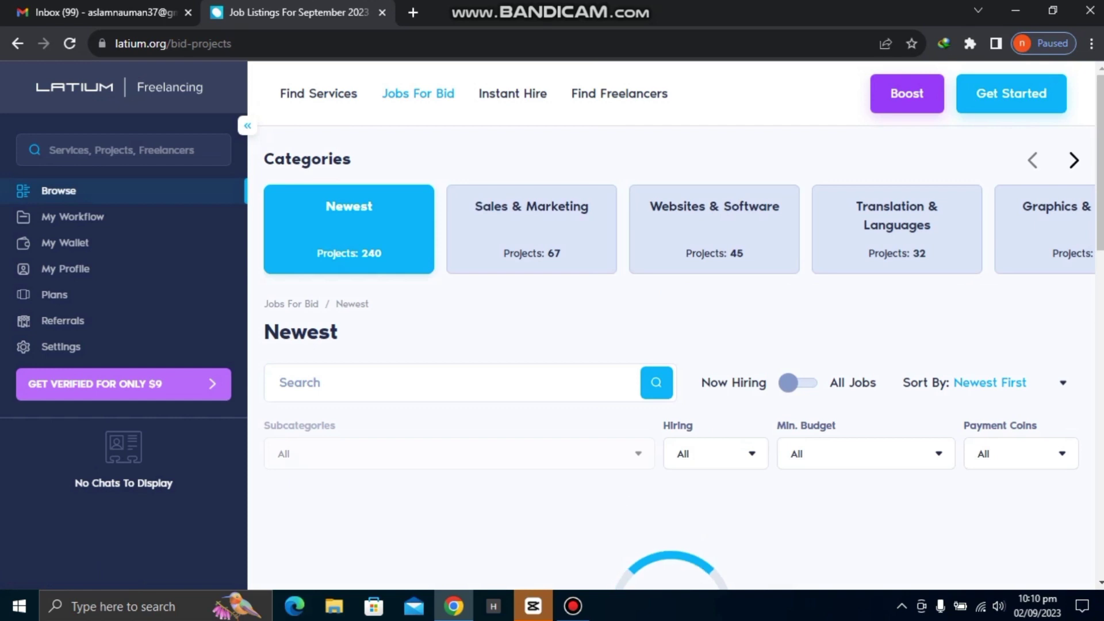
Narrow the jobs for bid to the Writing & Content category (16 projects).
scroll(672, 345, "down", 1)
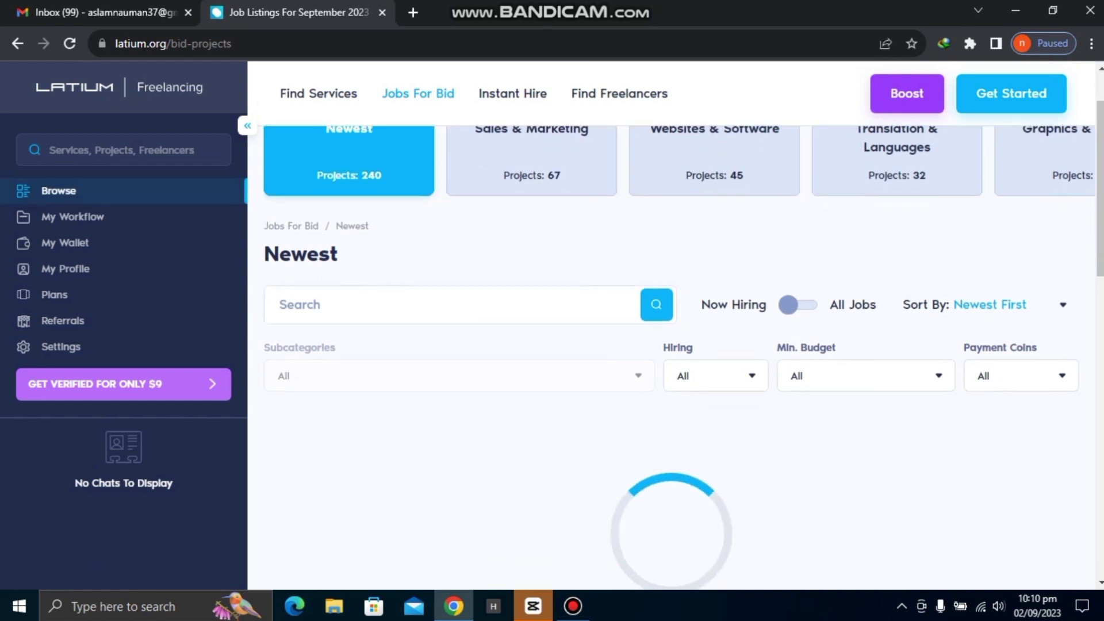
scroll(671, 345, "up", 1)
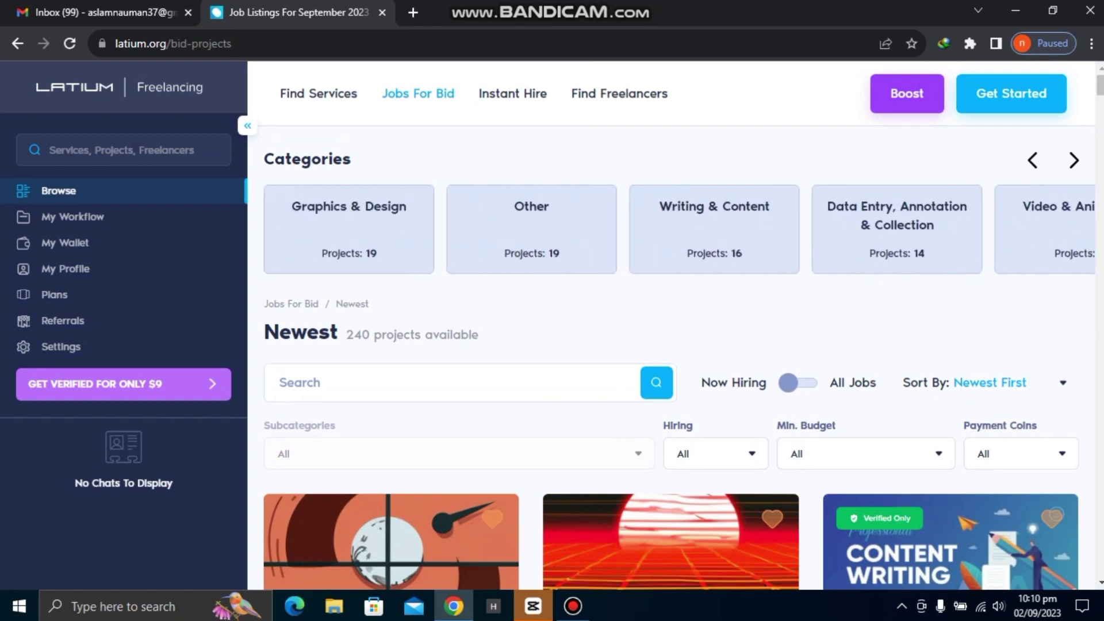
left_click(715, 229)
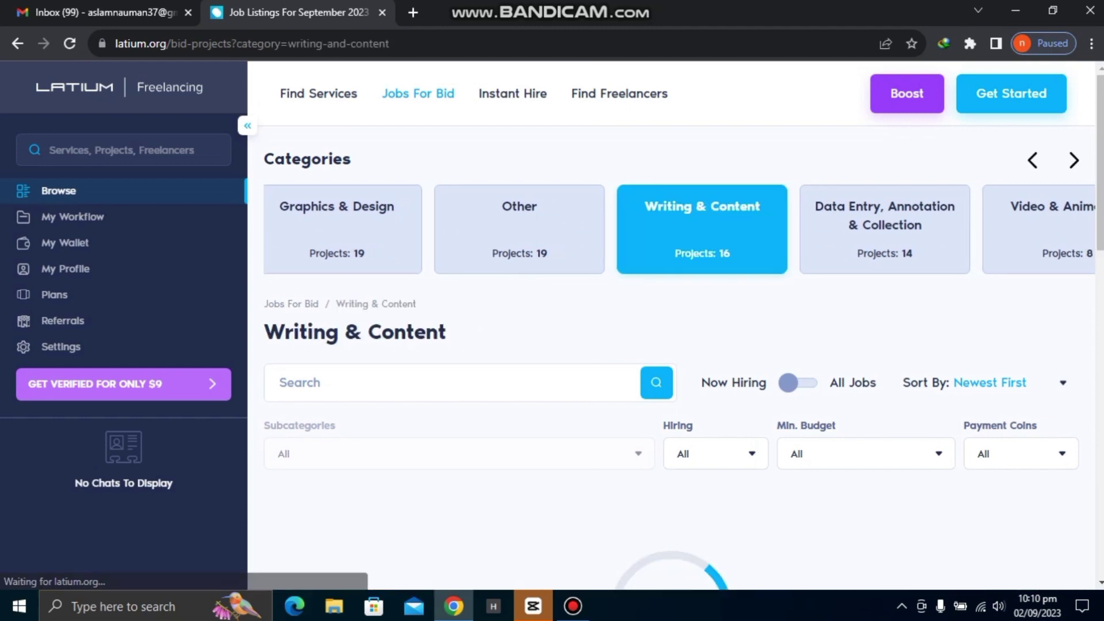